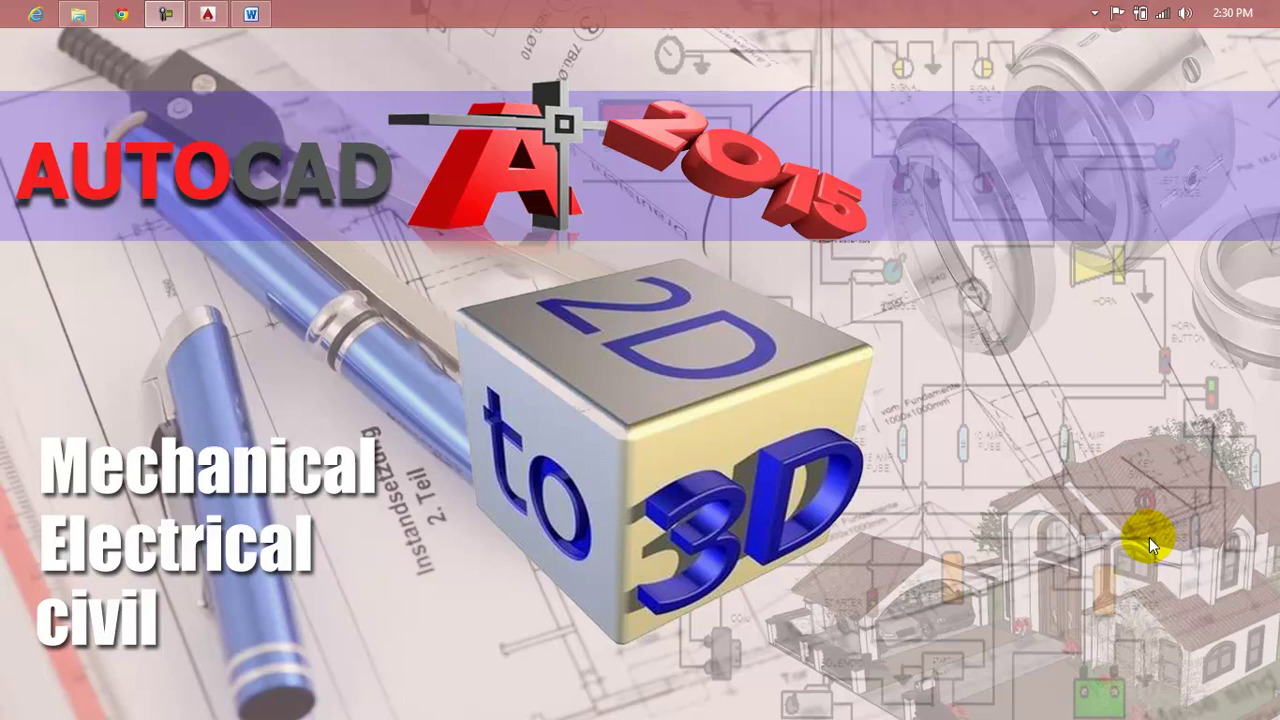
Check the lesson outline, then bring the AutoCAD drawing forward with no command active
left_click(251, 14)
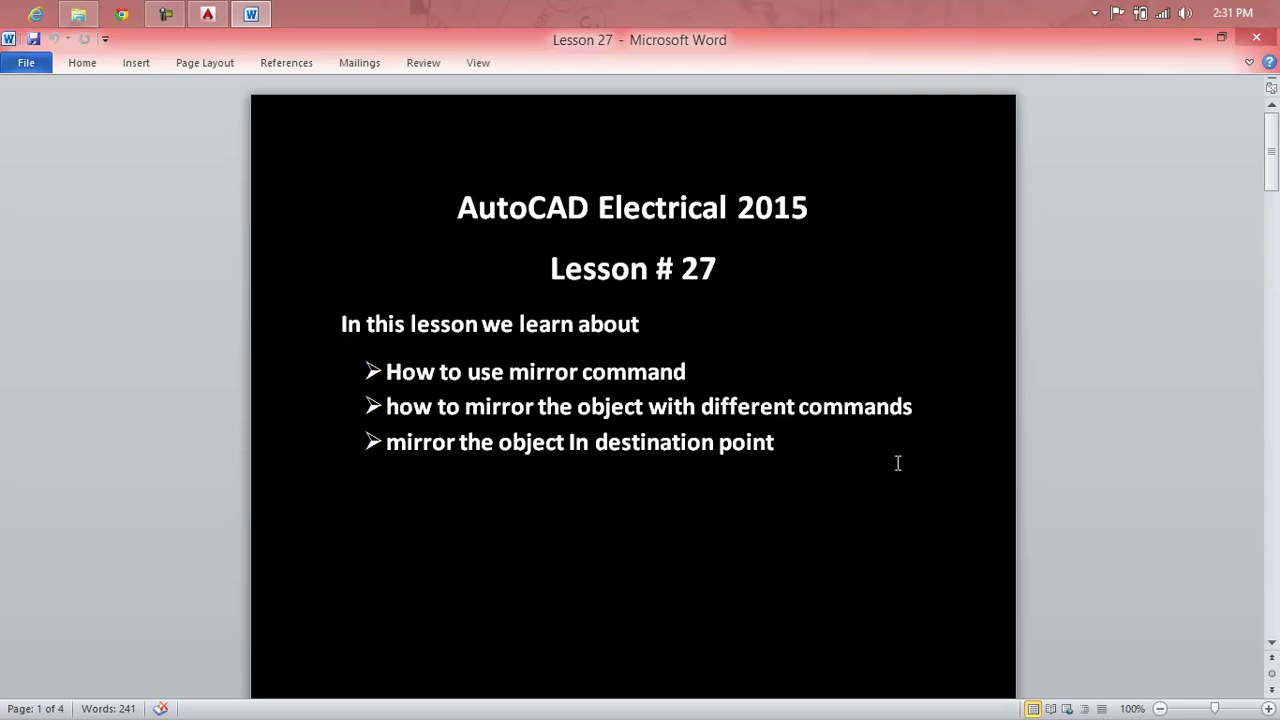
left_click(1201, 40)
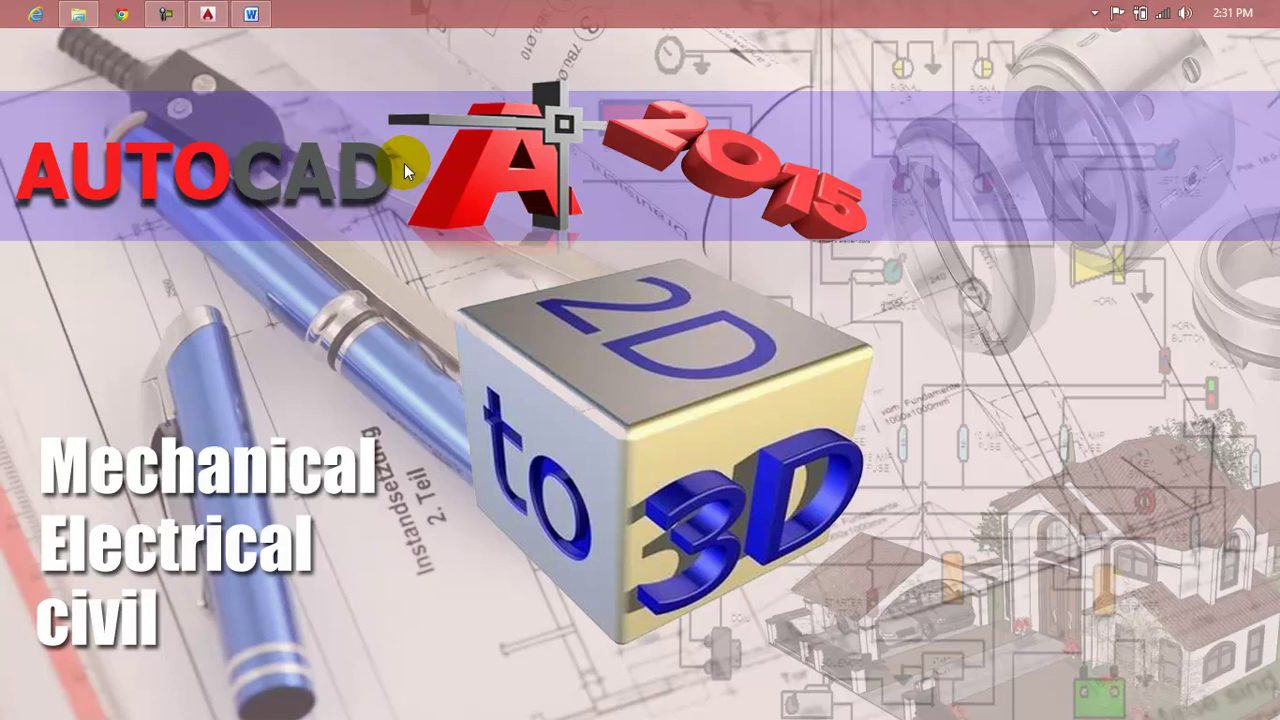
left_click(209, 14)
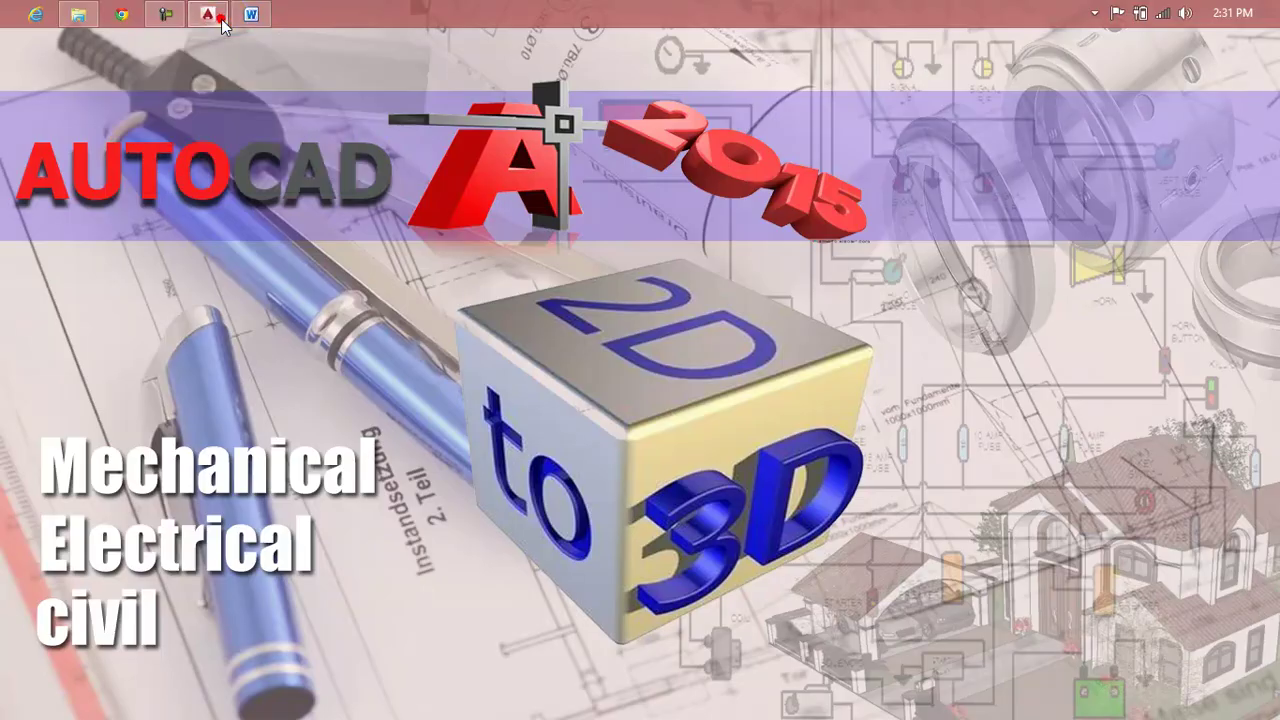
key("Escape")
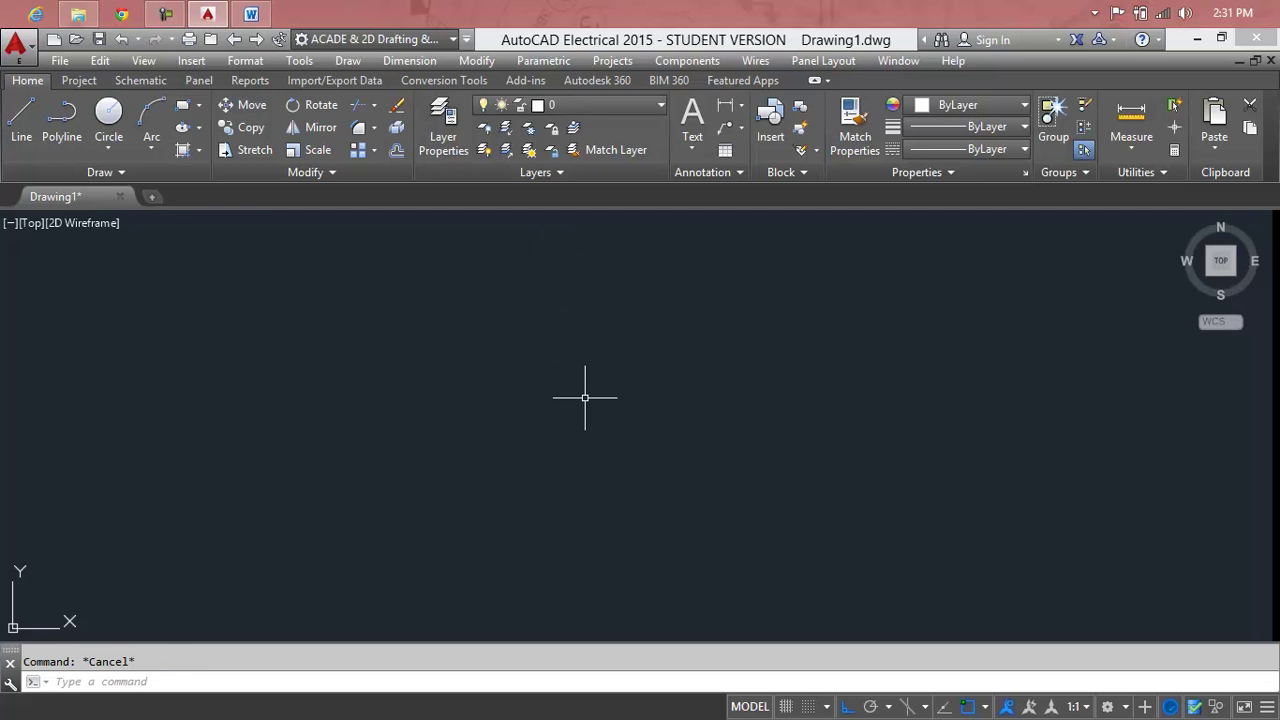
With LINE, draw the flange's top edge and the narrow web's three edges
type("l")
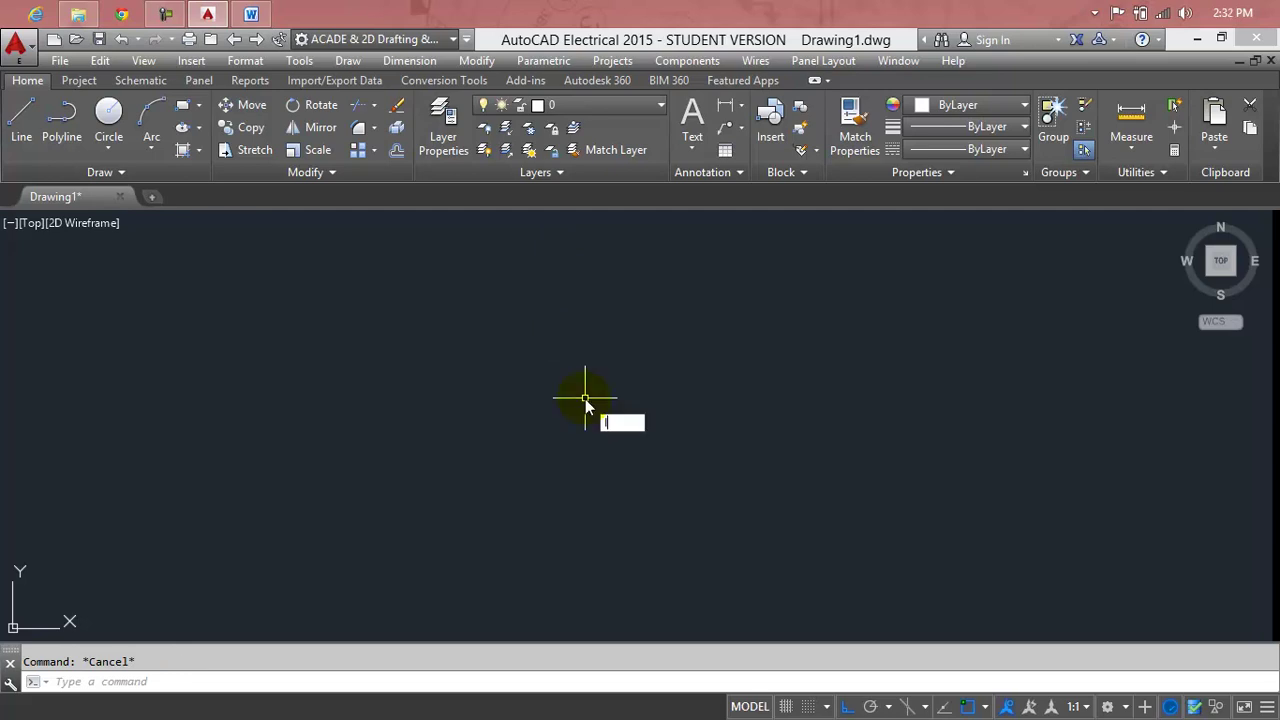
key("Return")
left_click(444, 313)
left_click(614, 313)
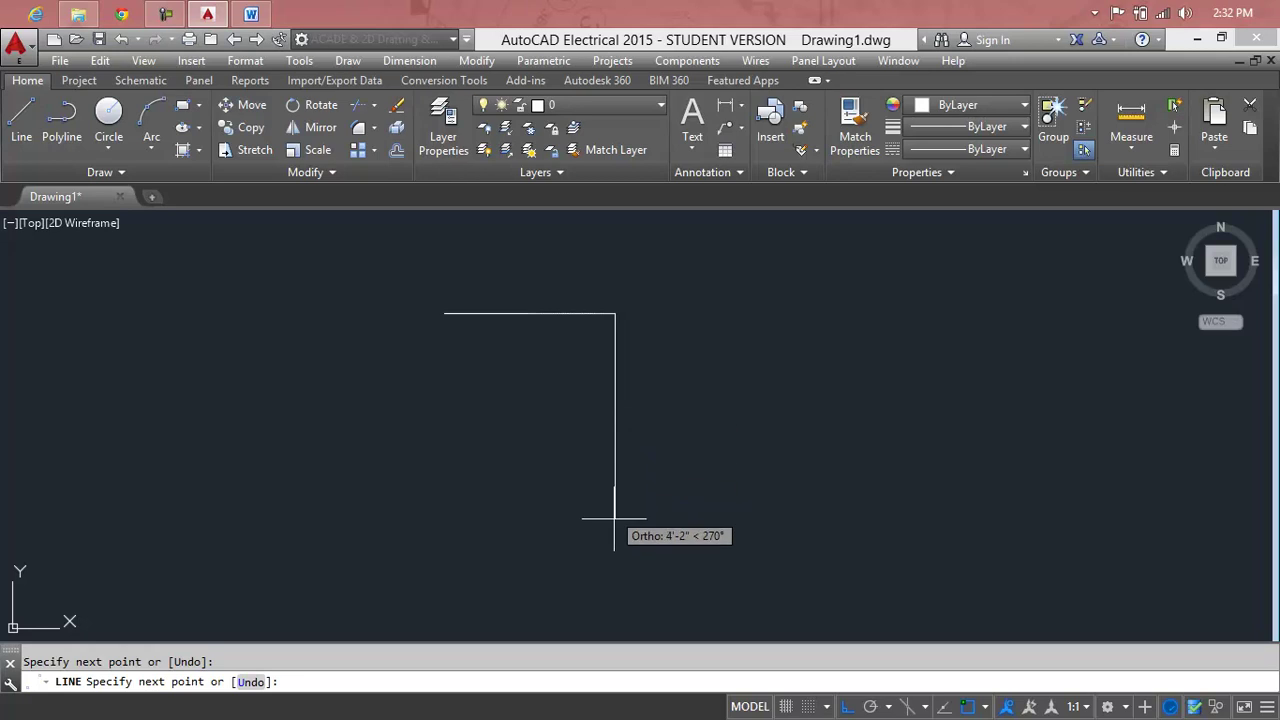
left_click(614, 570)
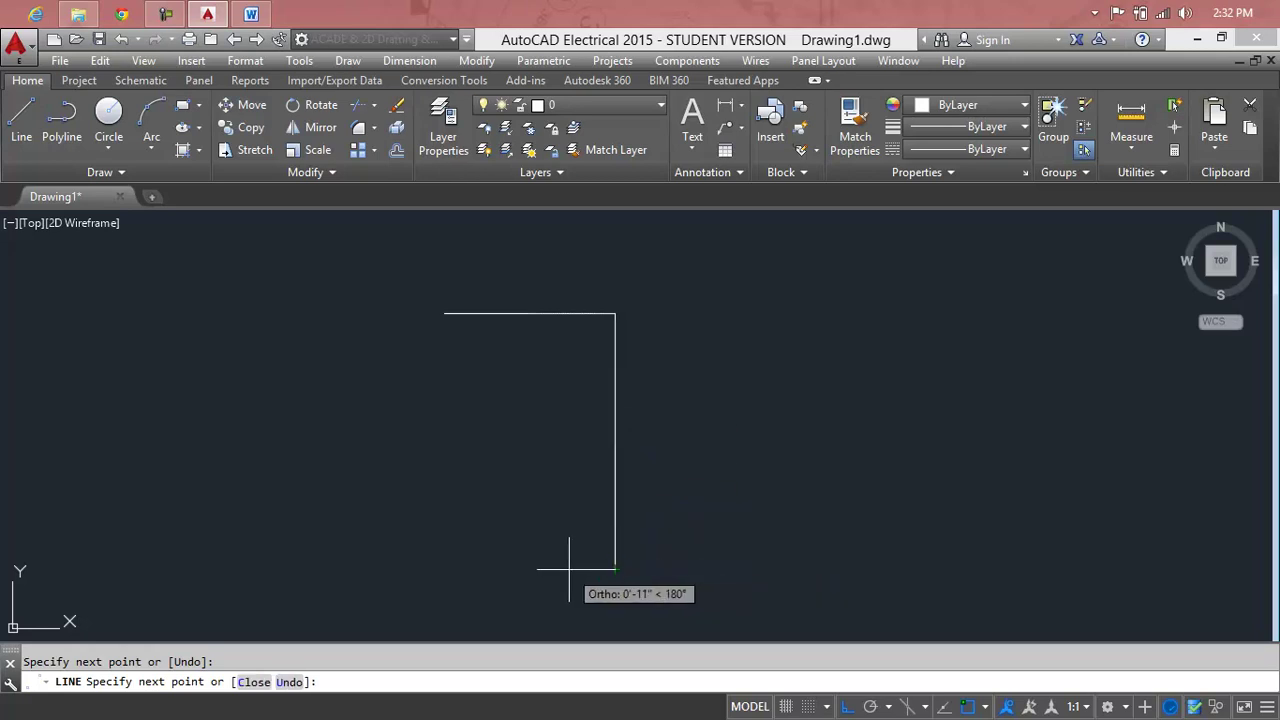
left_click(572, 569)
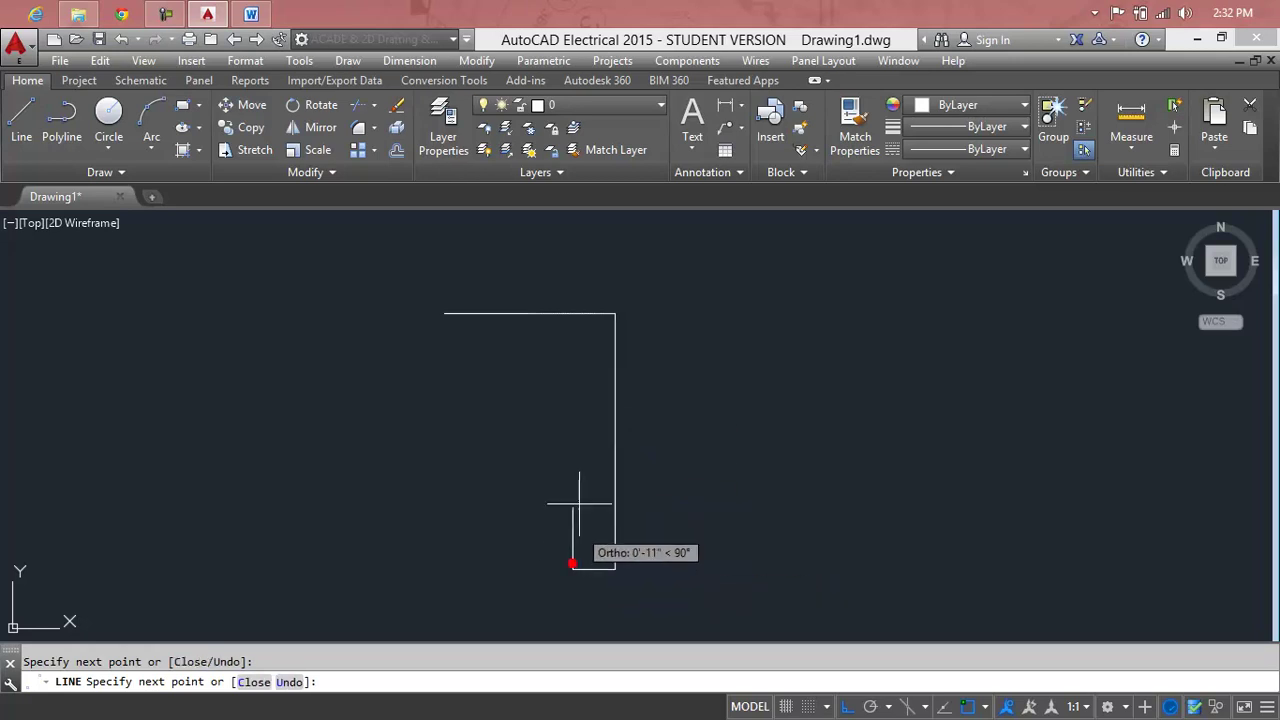
left_click(572, 352)
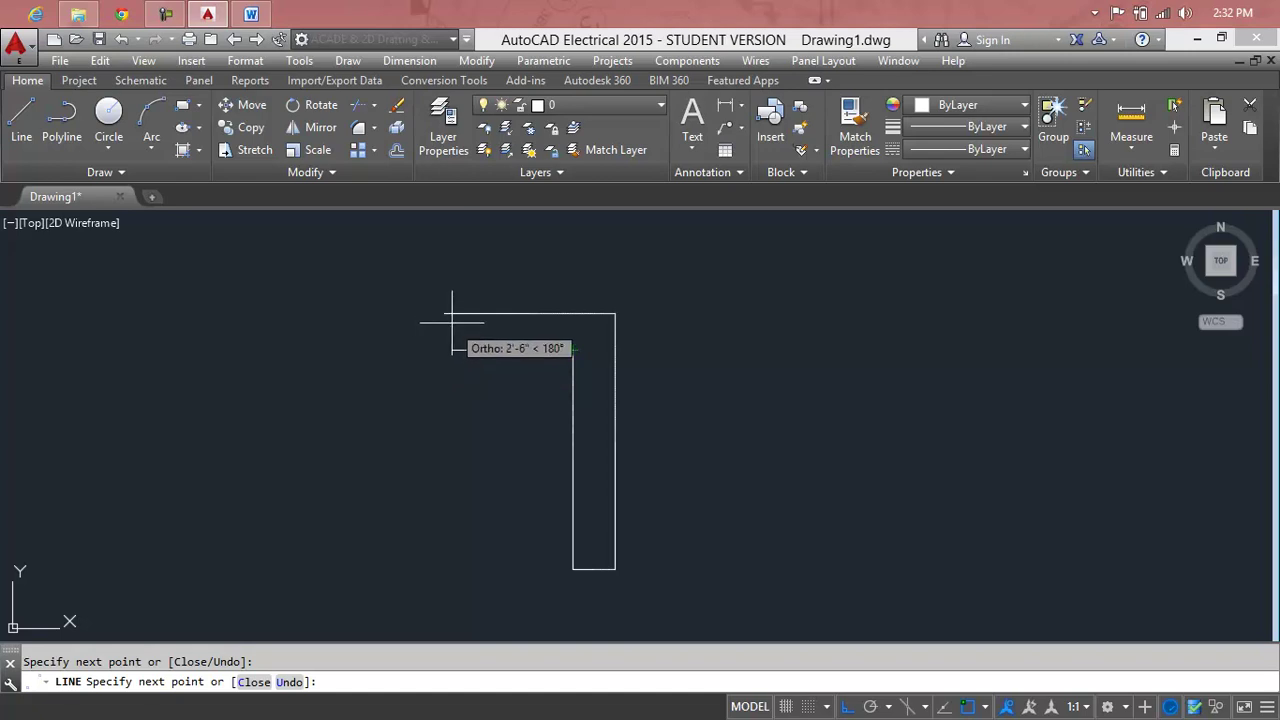
With Ortho off, draw the flange's inner edge back toward its left end
key("F8")
left_click(445, 313)
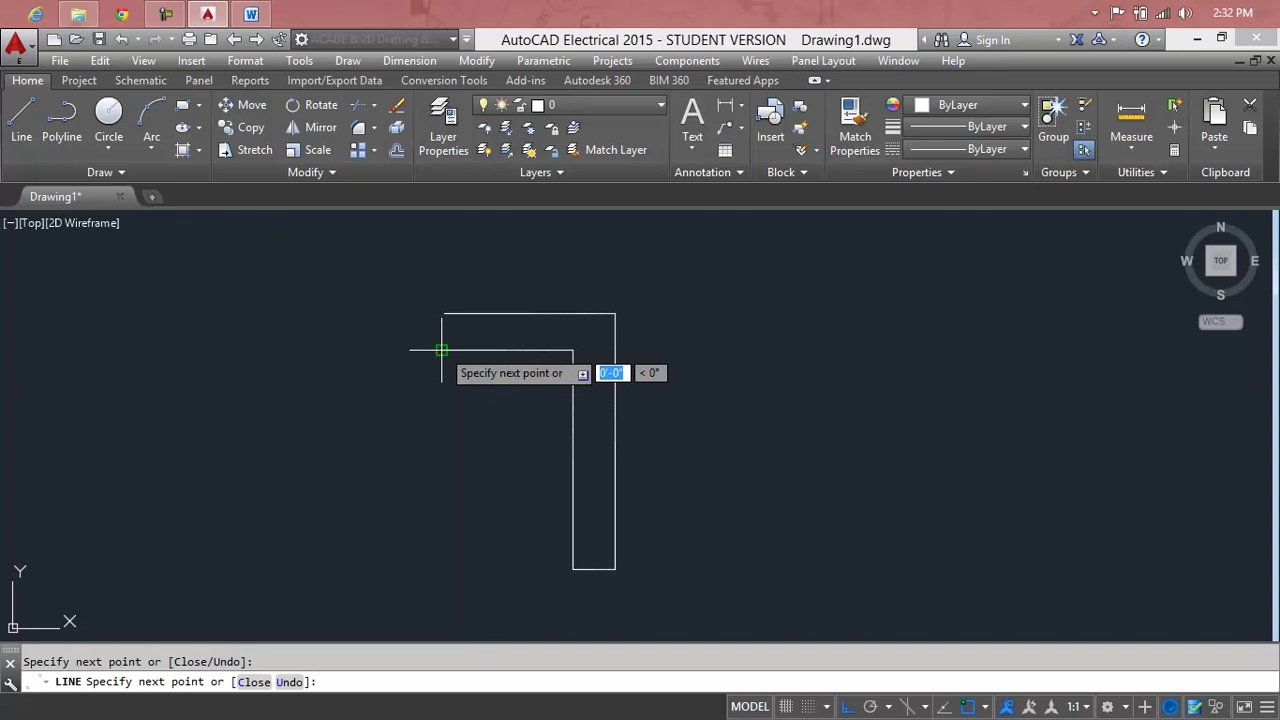
left_click(441, 349)
key("Return")
key("Escape")
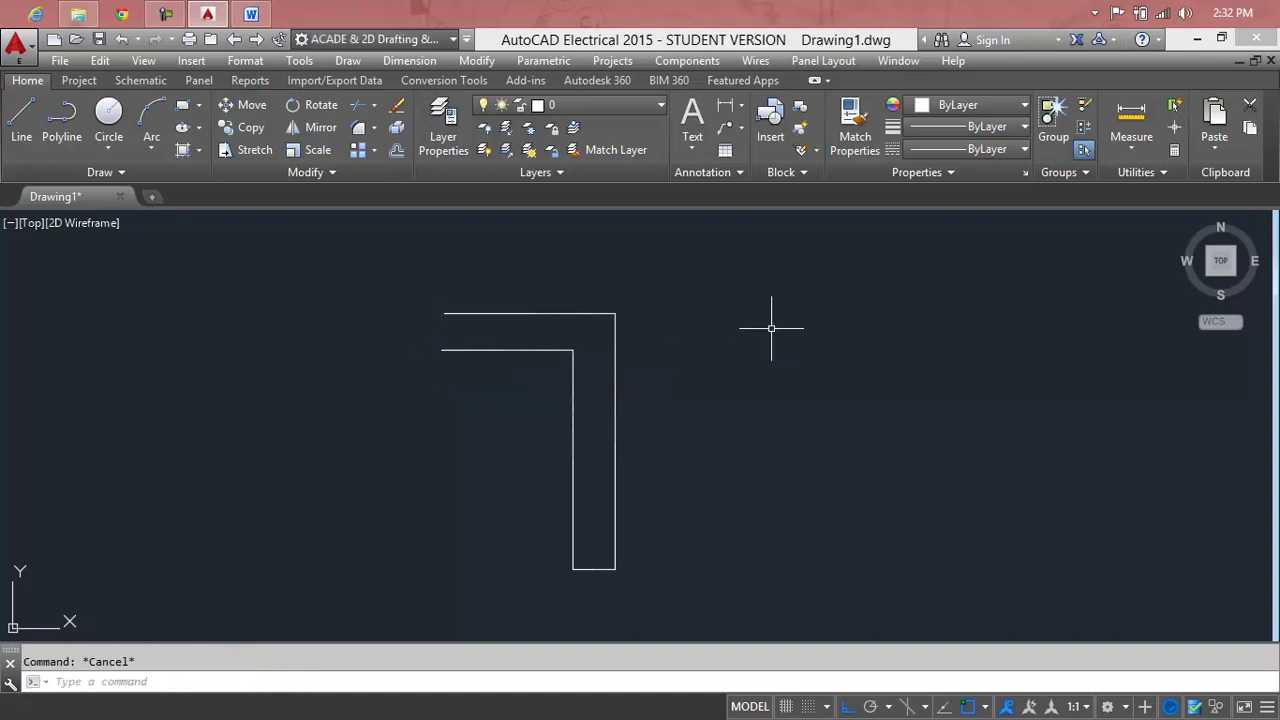
Draw a two-point circle spanning the flange's open left end
type("c")
key("Return")
type("2")
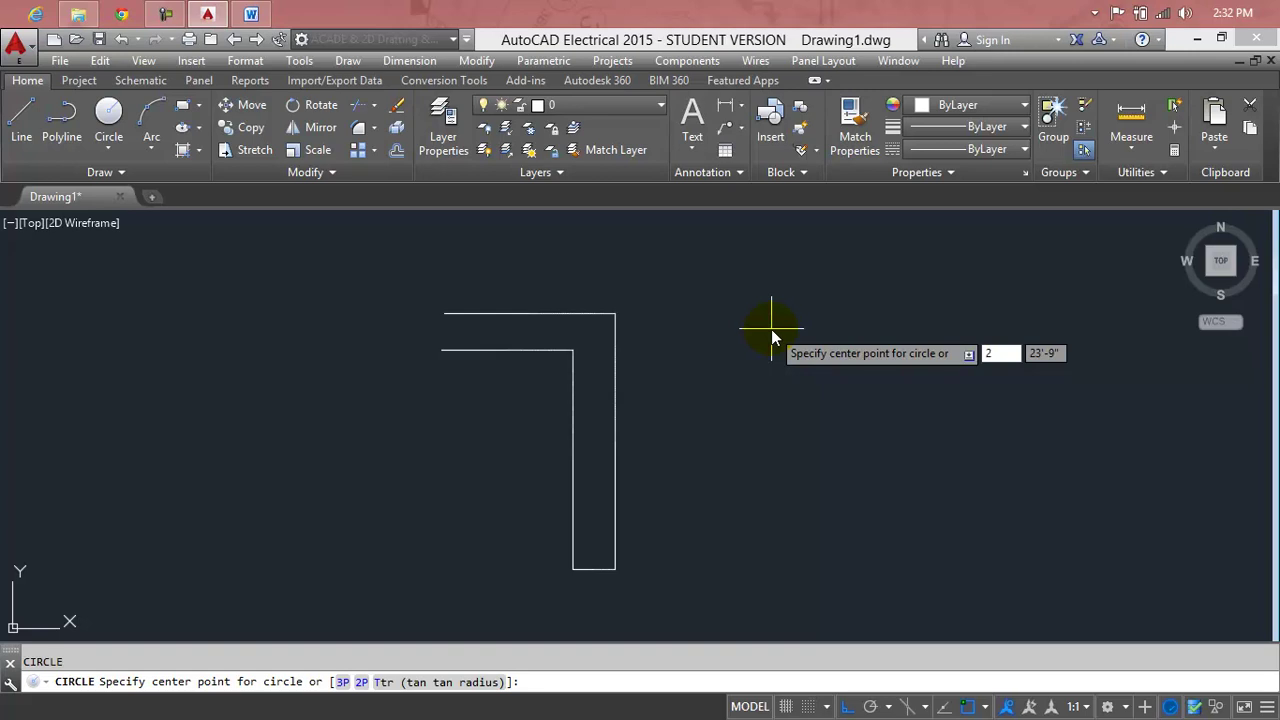
type("p")
key("Return")
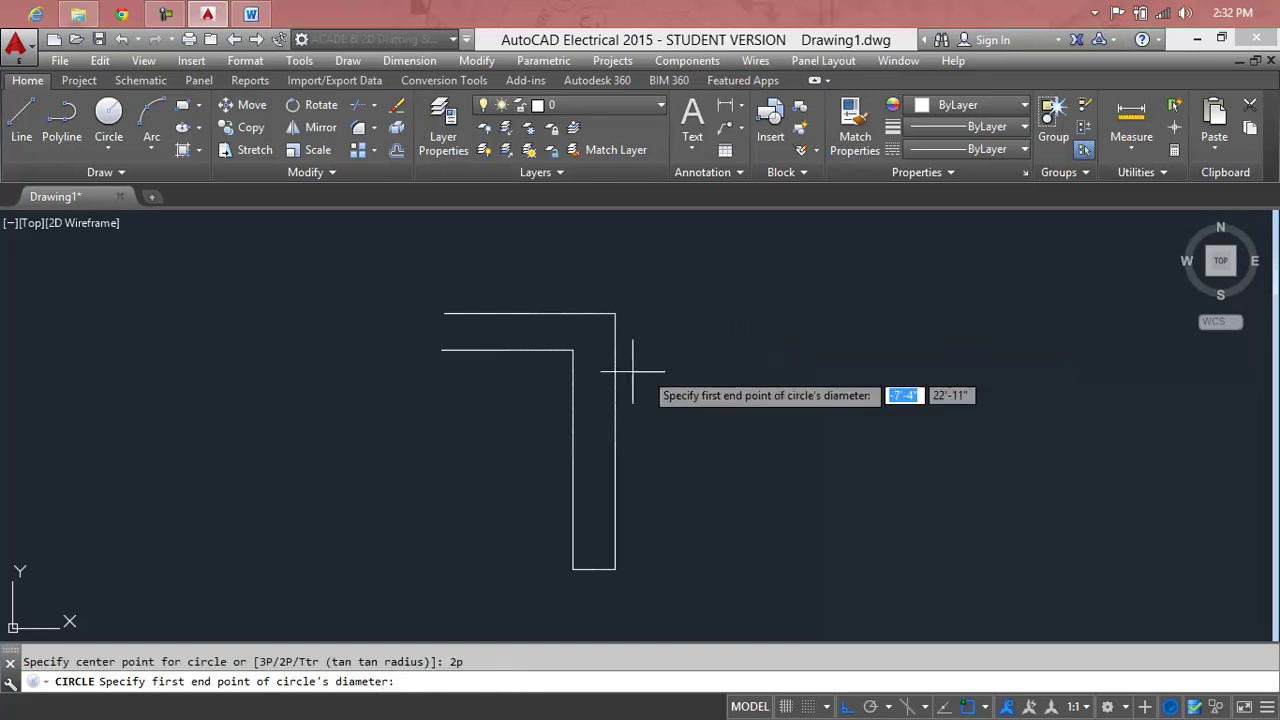
left_click(444, 350)
left_click(444, 313)
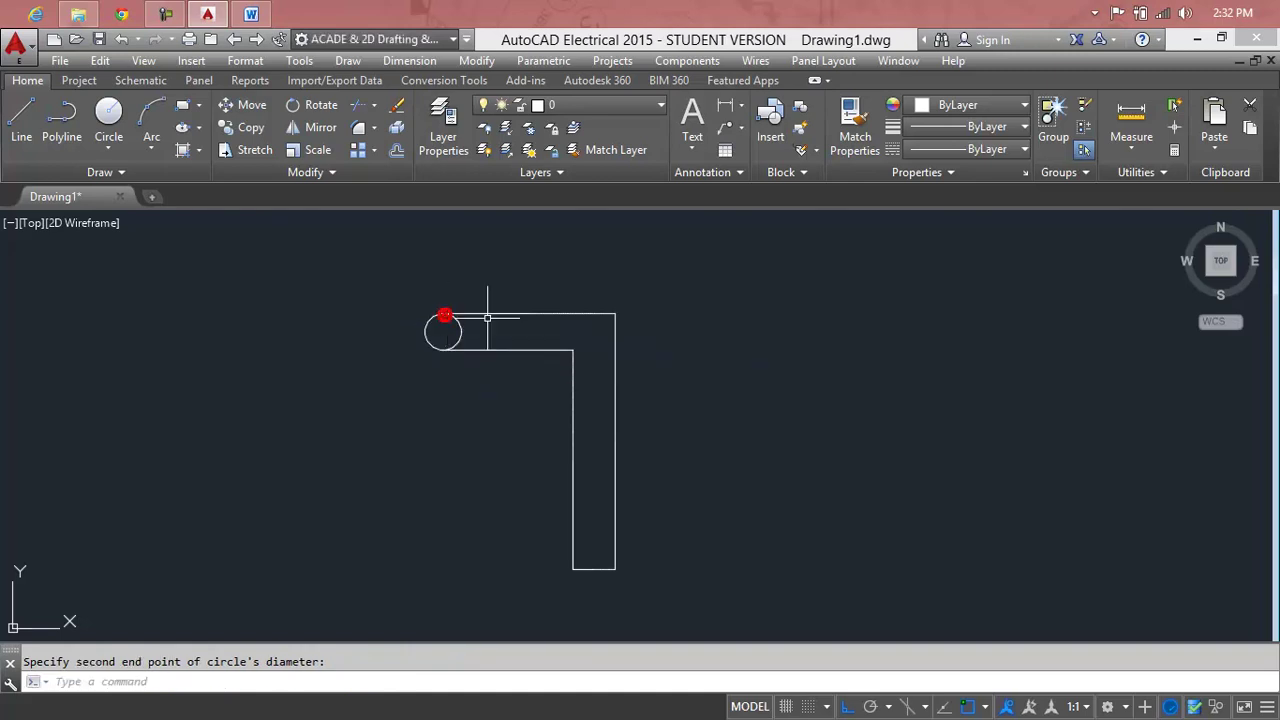
Trim away the circle's inner half to leave a rounded cap on the flange
key("Escape")
type("TR")
key("Return")
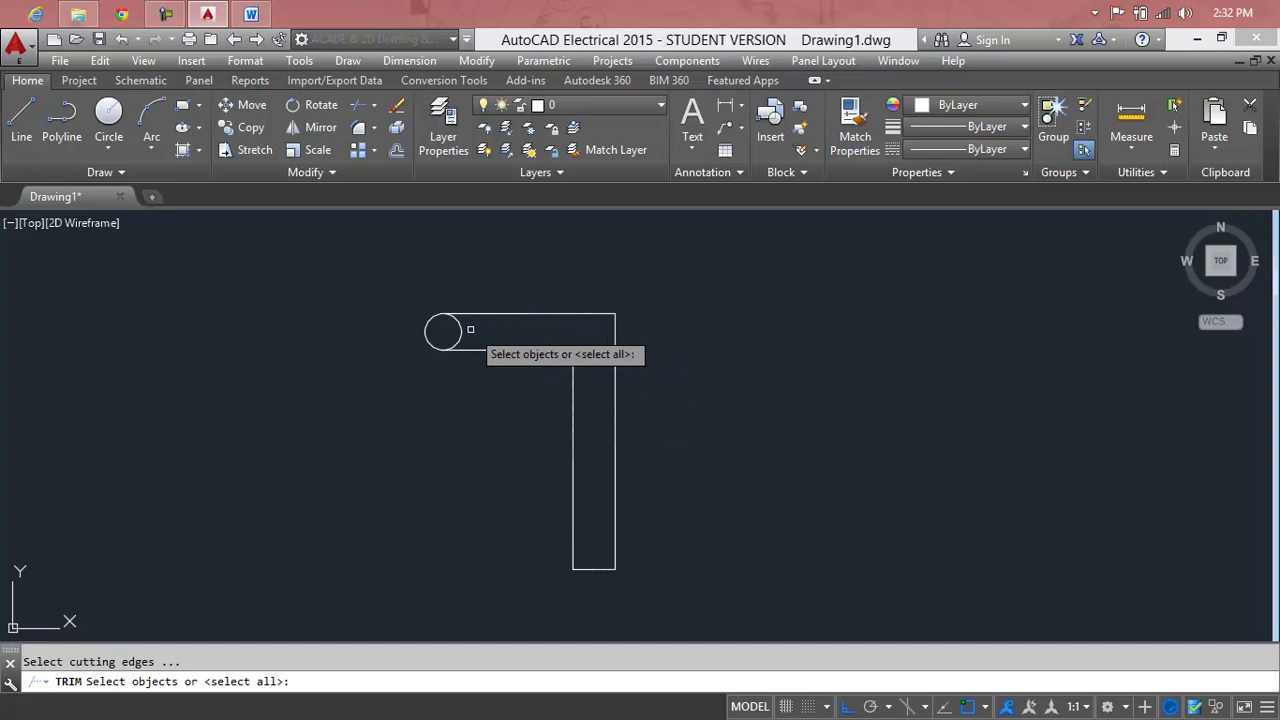
right_click(465, 330)
key("Escape")
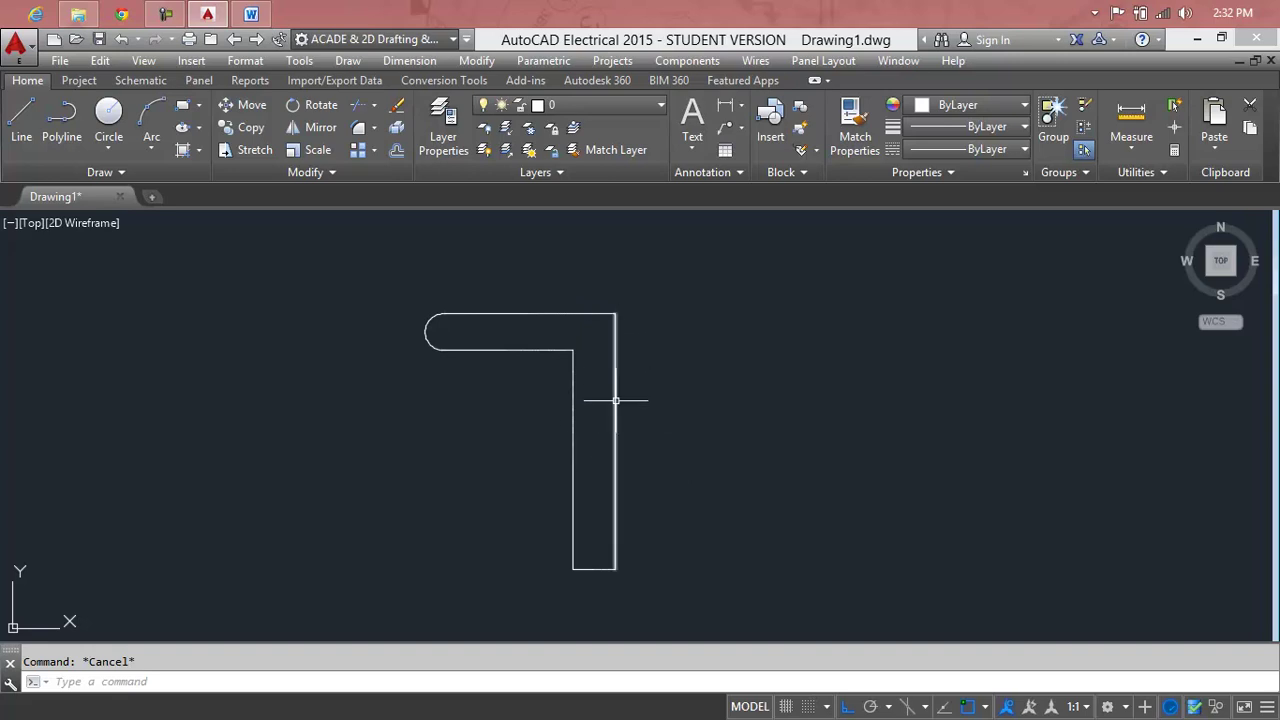
scroll(619, 555, "down", 2)
middle_click_drag(620, 518, 570, 412)
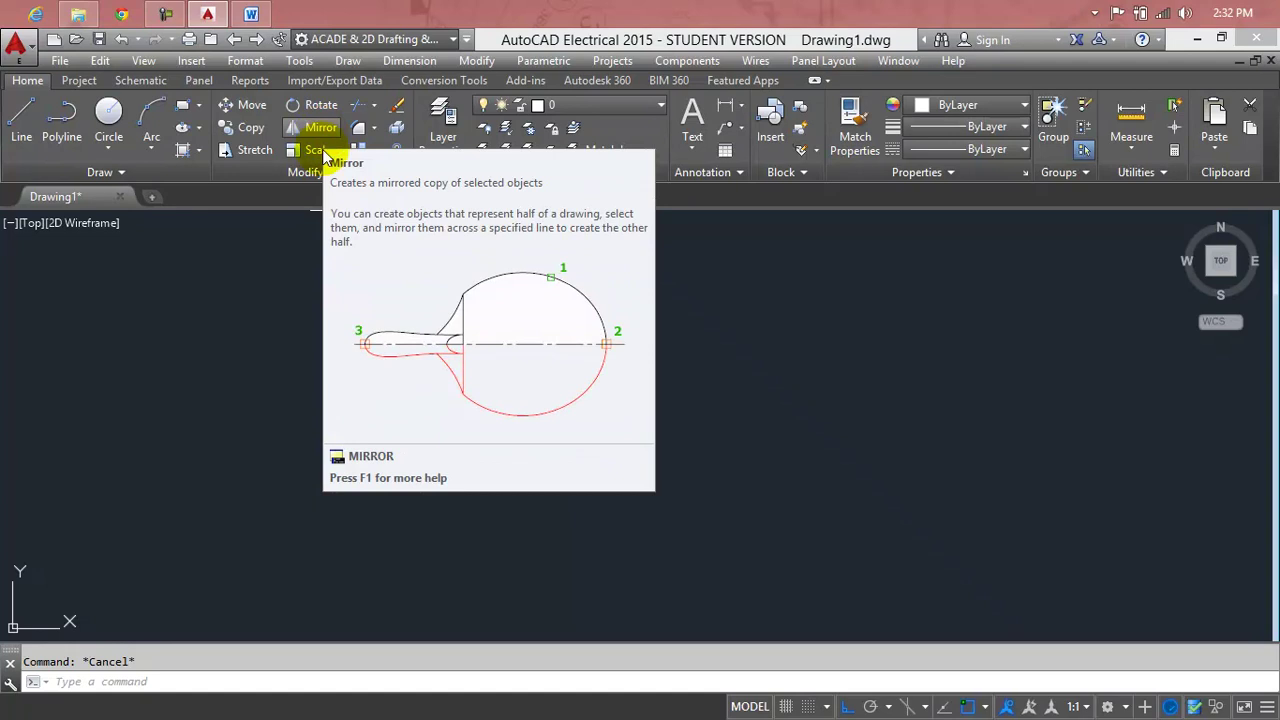
Open and close the editing operations list, cancelling stray selections
left_click(476, 60)
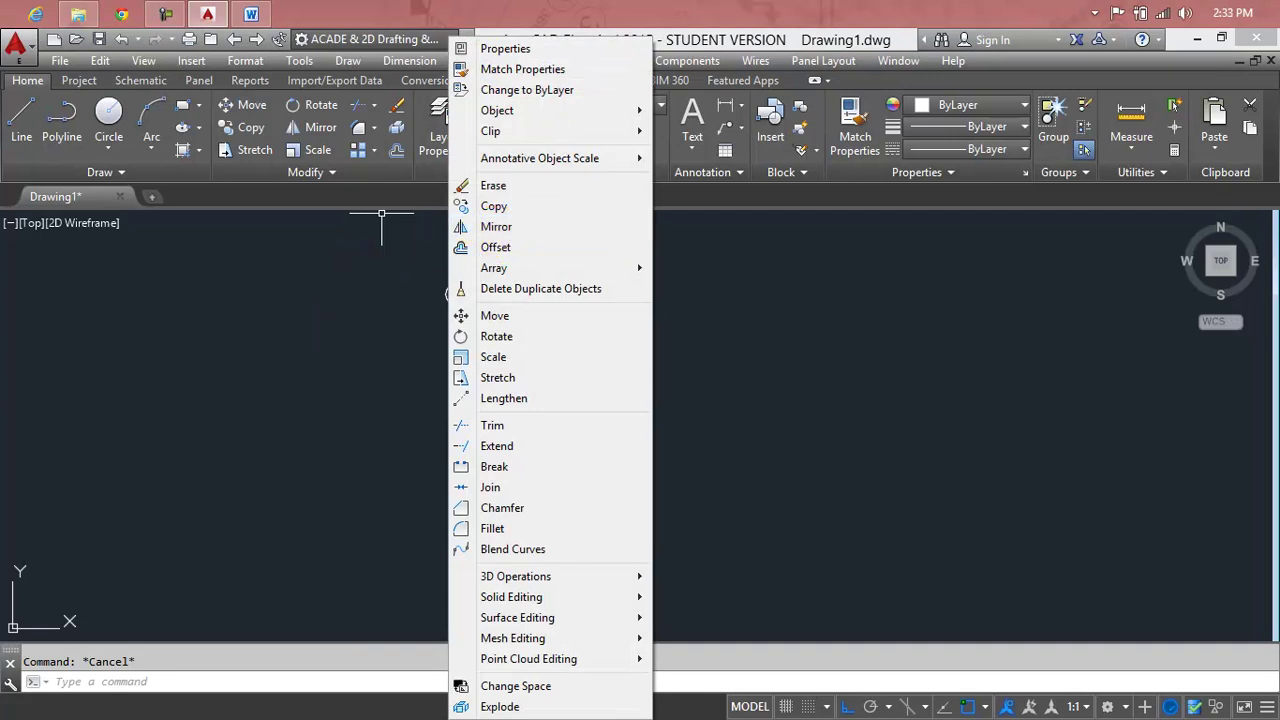
left_click(339, 329)
key("Escape")
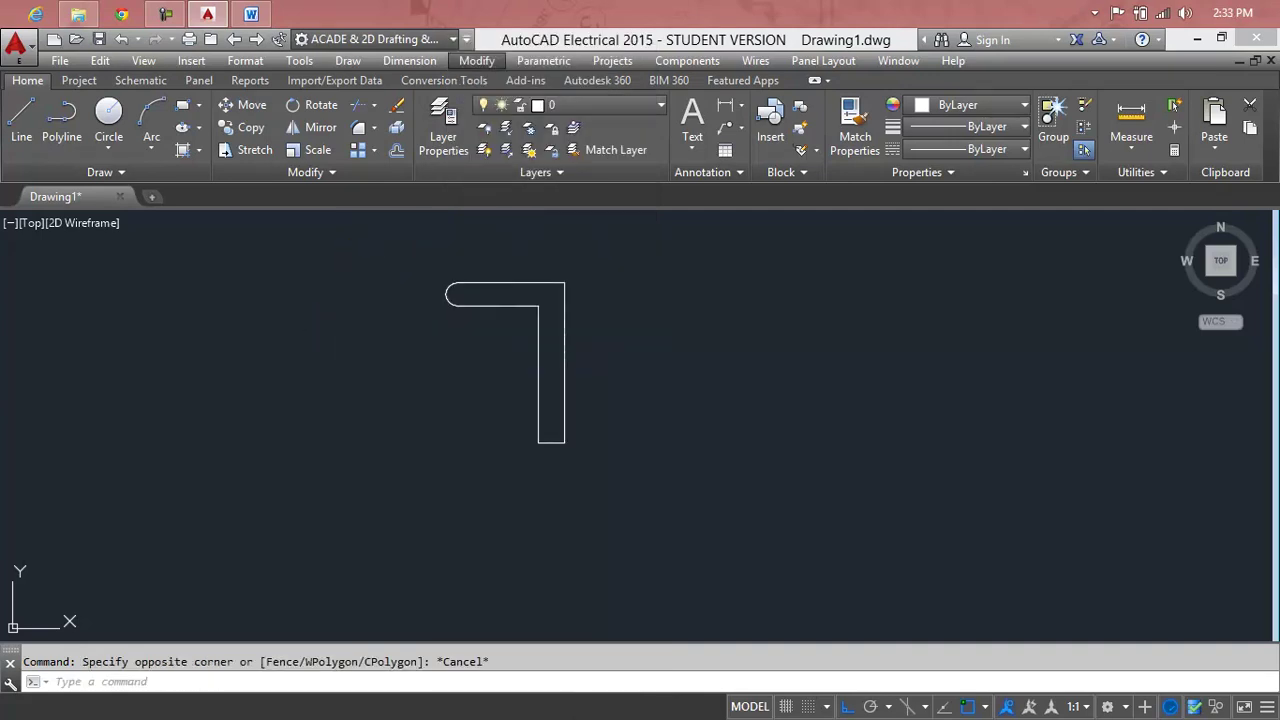
left_click(389, 366)
key("Escape")
Mirror all six half-section pieces about the web's right edge, keeping the originals
type("mi")
key("Return")
left_click(632, 265)
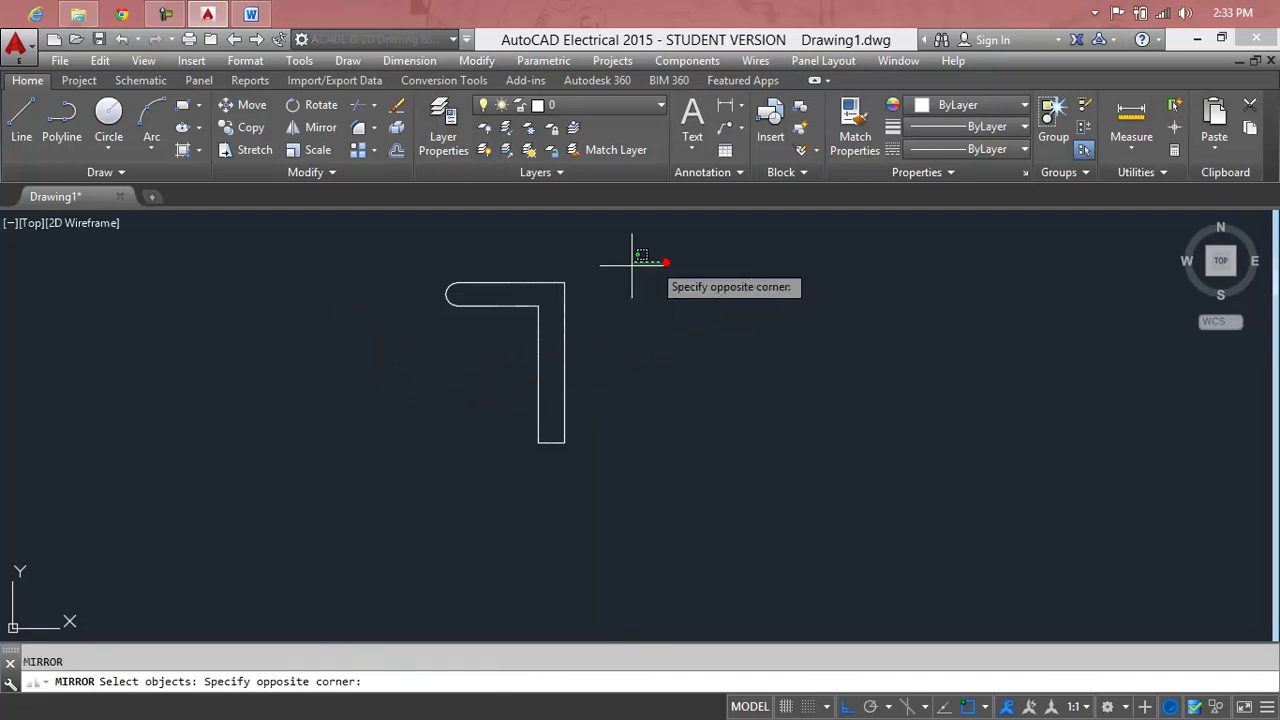
left_click(408, 477)
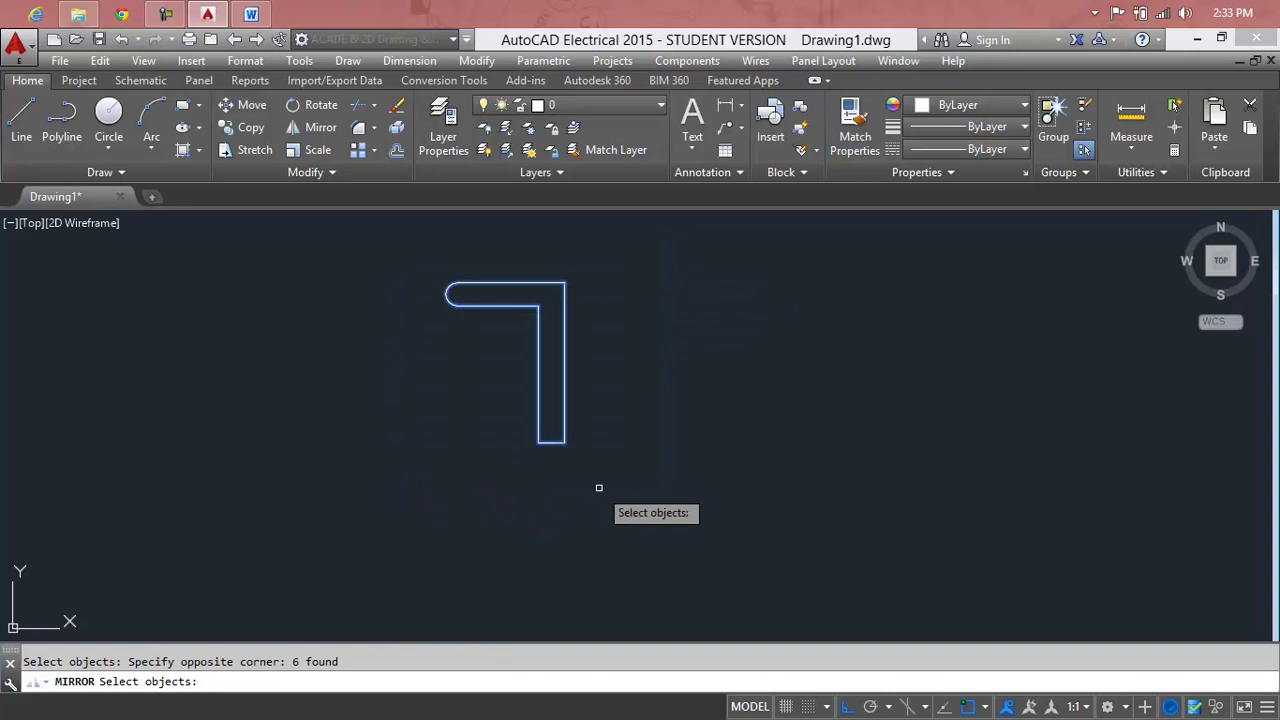
key("Return")
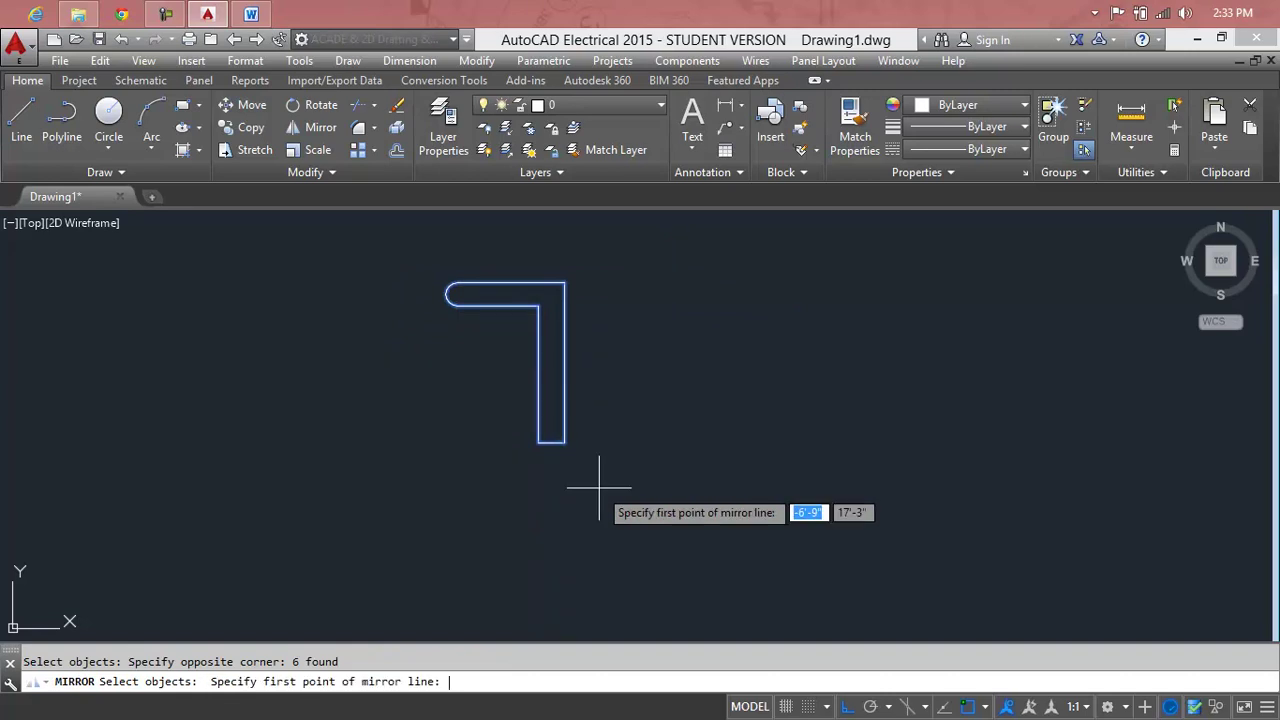
left_click(564, 284)
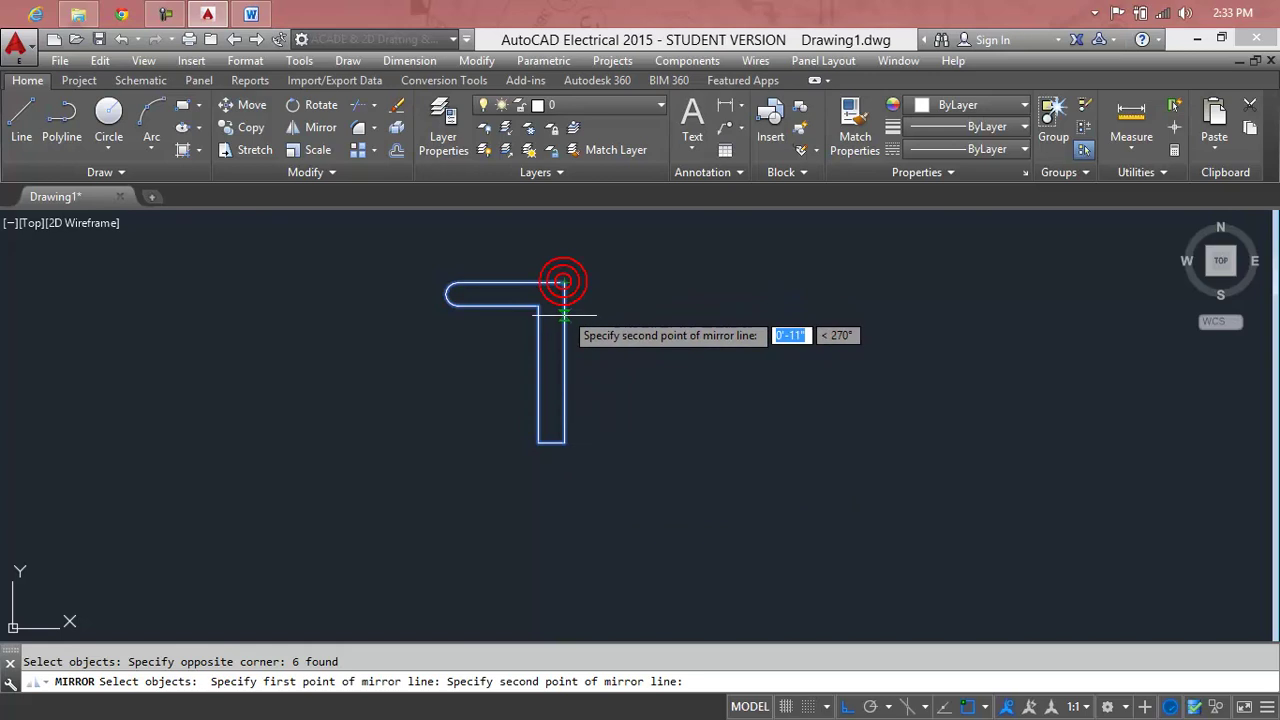
left_click(564, 444)
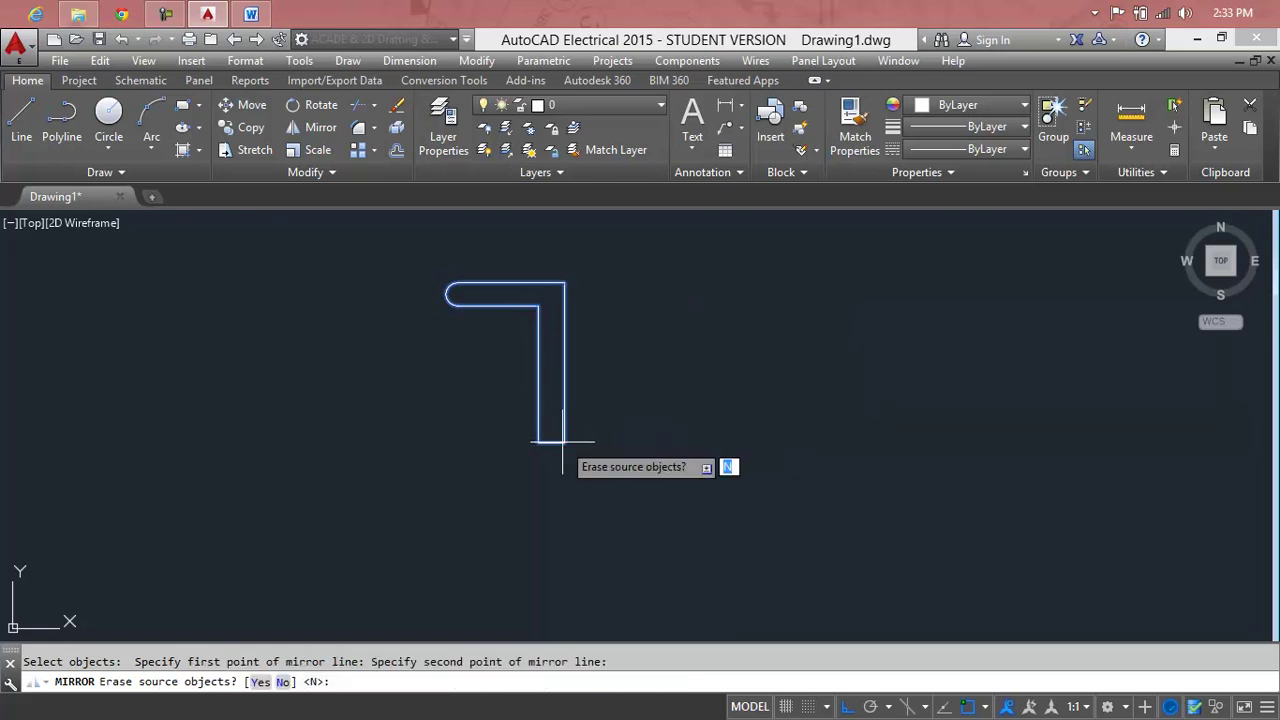
key("Return")
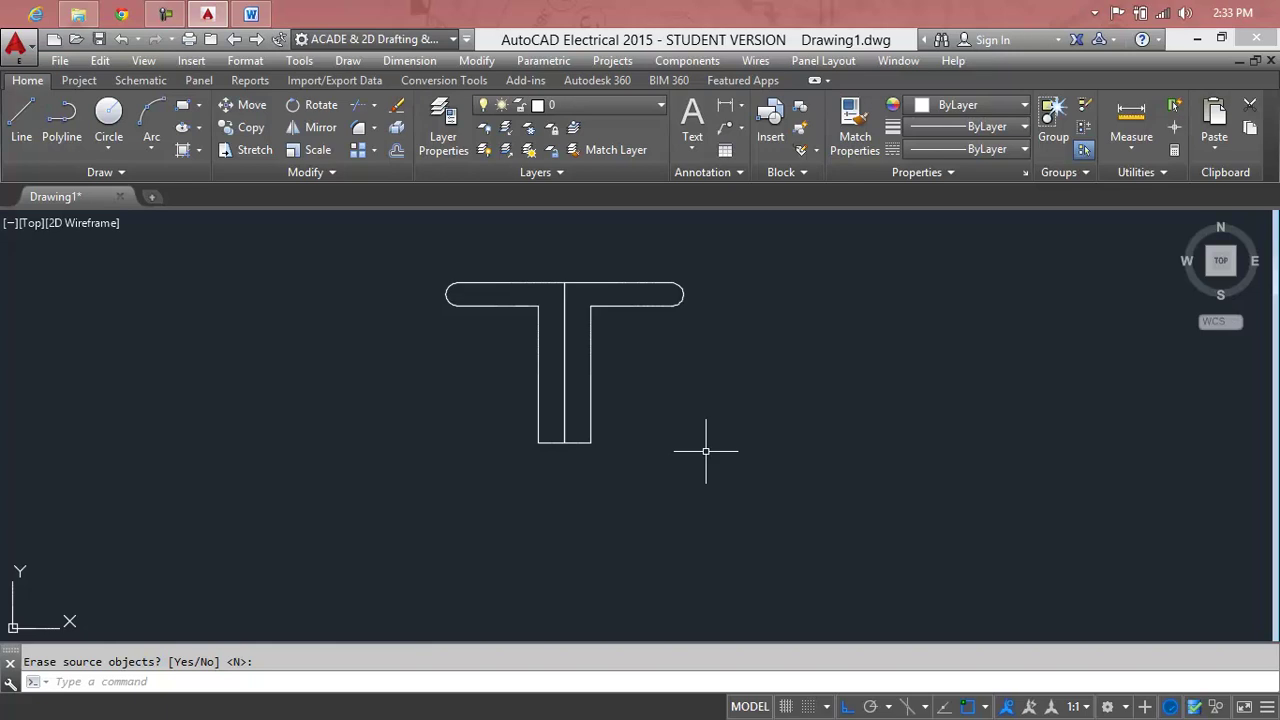
Mirror the T about a horizontal line through its web's bottom, keeping the original
type("c")
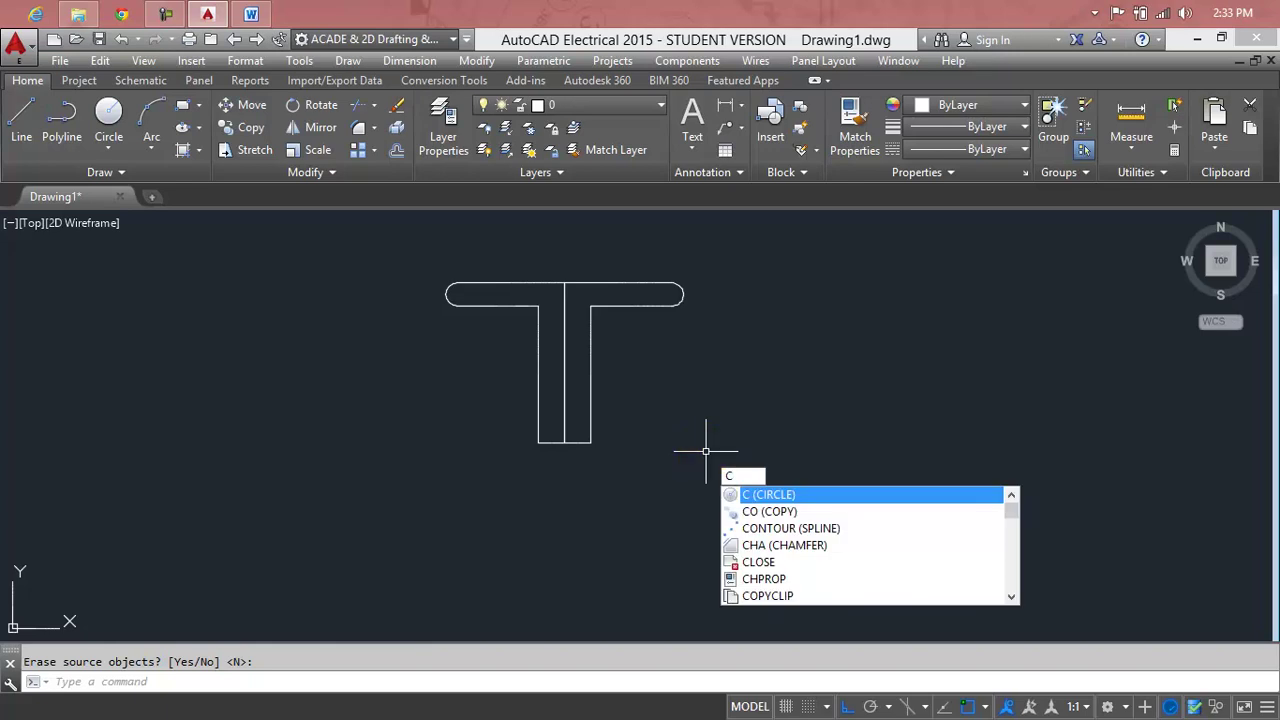
key("Escape")
type("mi")
key("Return")
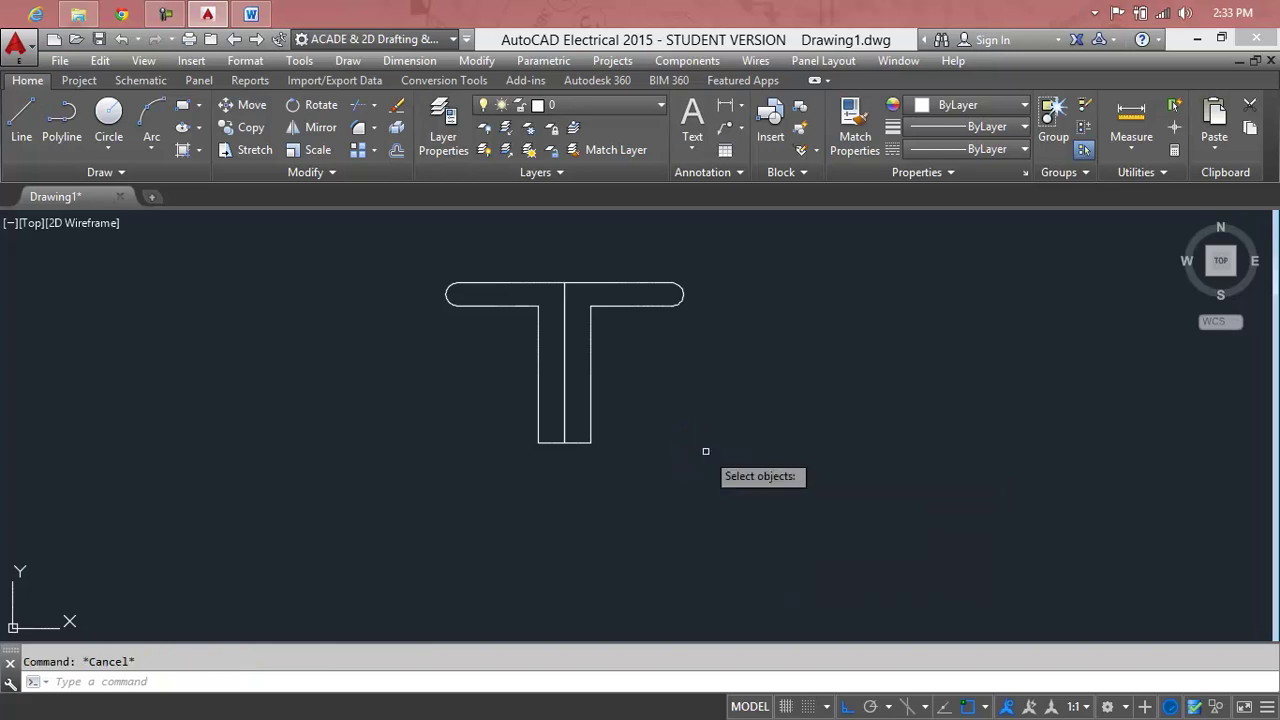
left_click(762, 271)
left_click(417, 471)
key("Return")
left_click(537, 443)
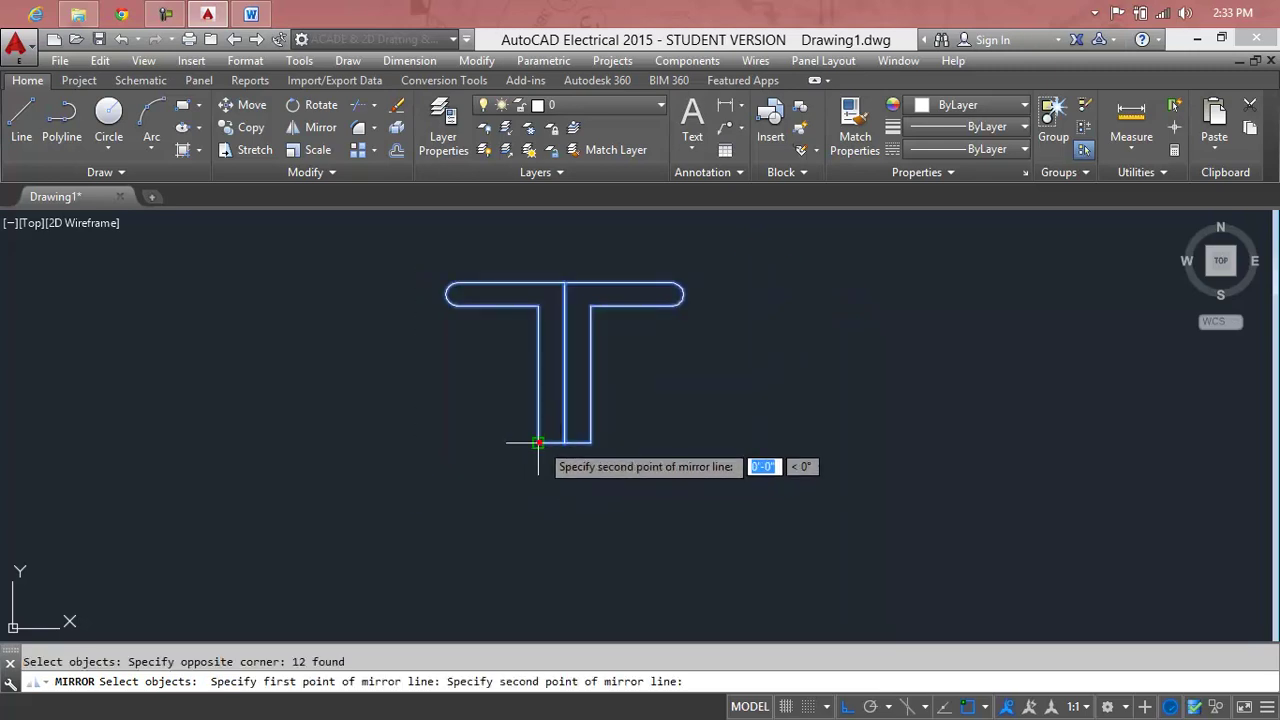
left_click(752, 440)
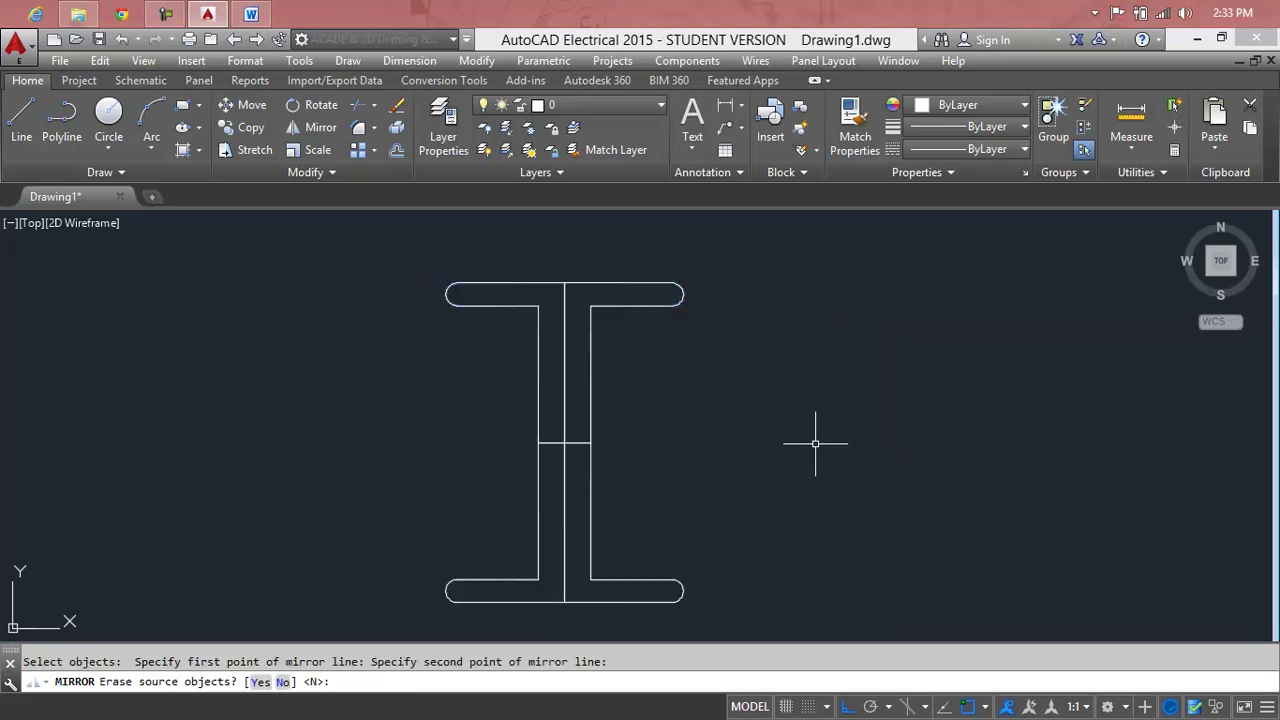
key("Return")
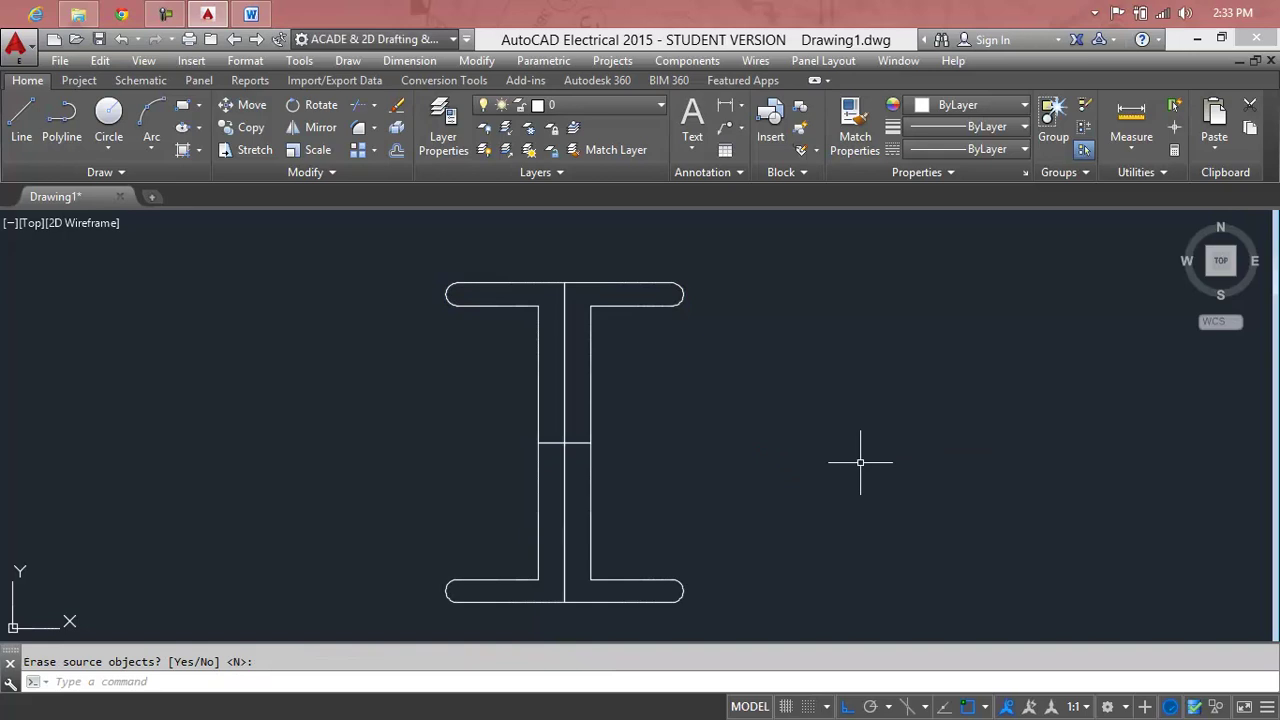
Select the whole I-section for another mirror about a vertical line on its right
type("mi")
key("Return")
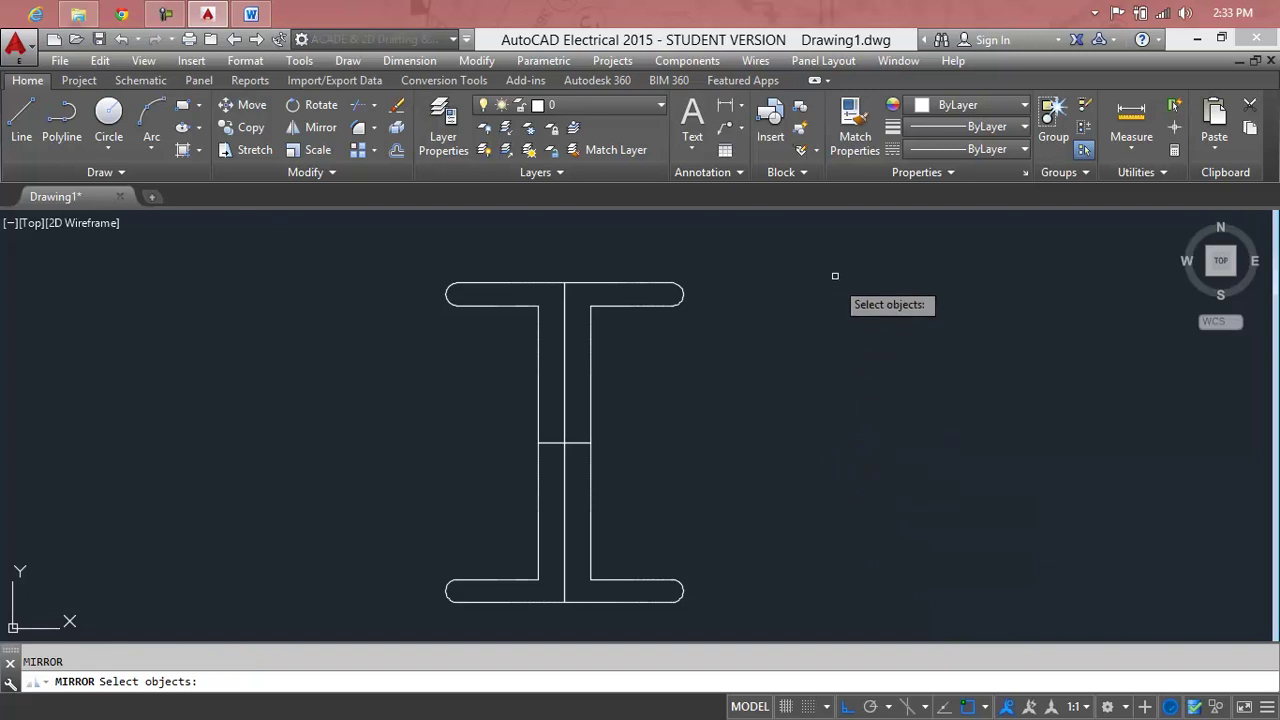
left_click(834, 249)
left_click(382, 640)
key("Return")
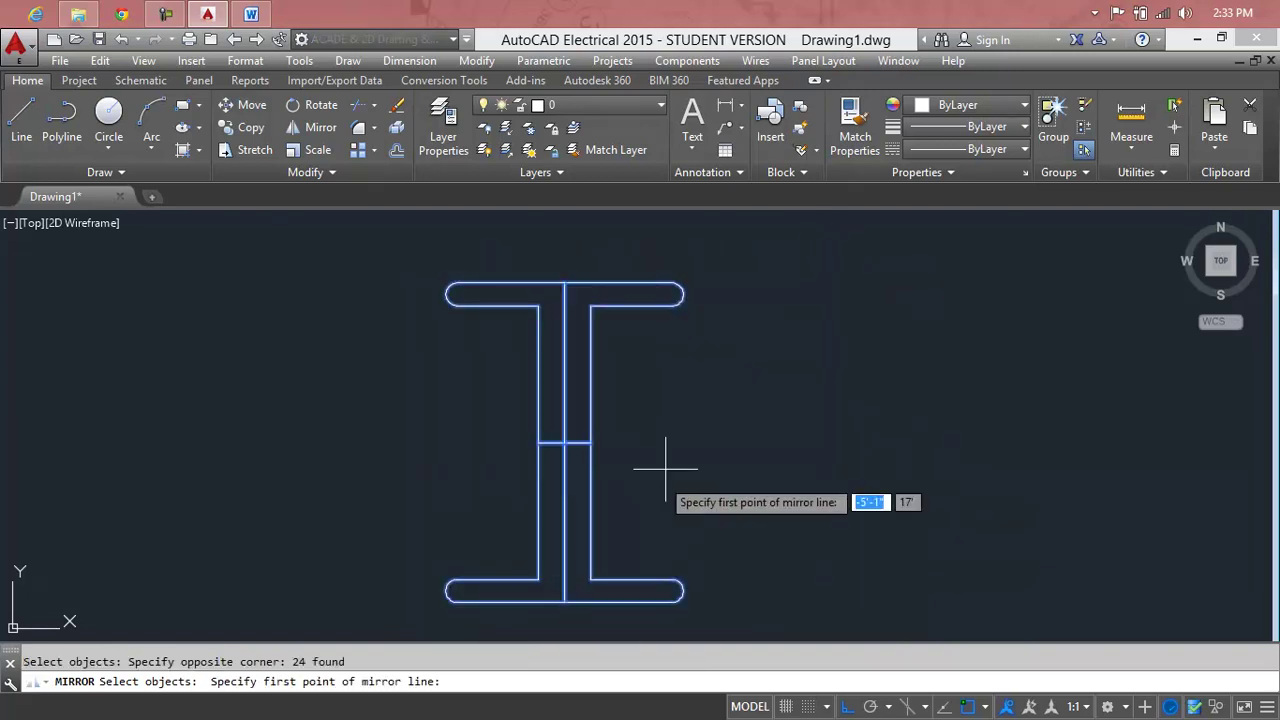
left_click(737, 284)
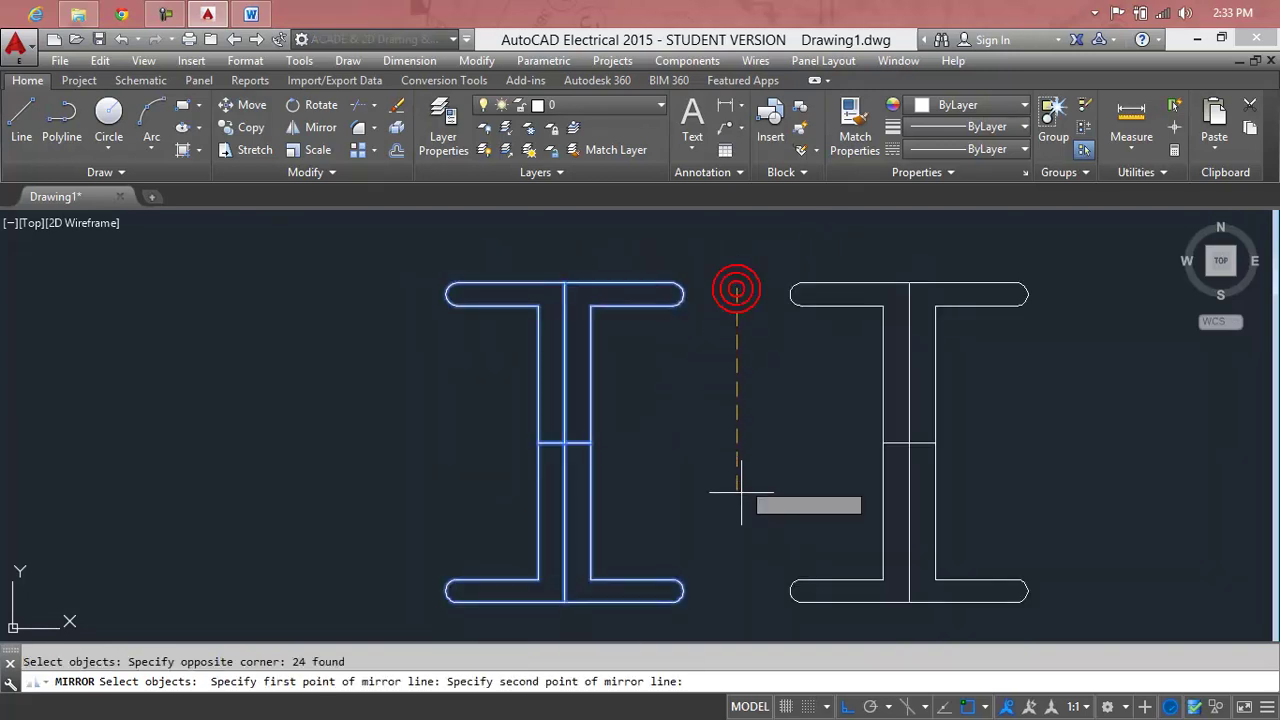
left_click(737, 624)
key("Return")
scroll(956, 445, "down", 4)
middle_click_drag(963, 457, 592, 431)
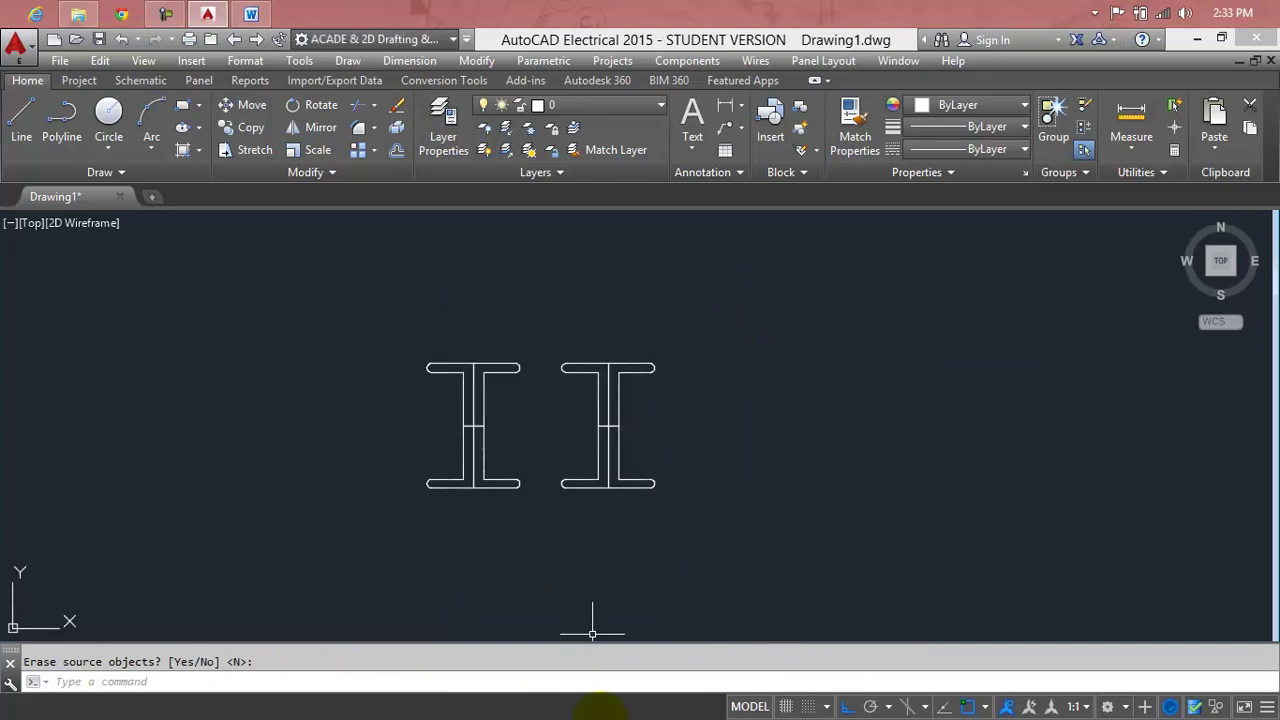
middle_click_drag(687, 548, 444, 581)
left_click(490, 338)
left_click(313, 553)
key("Delete")
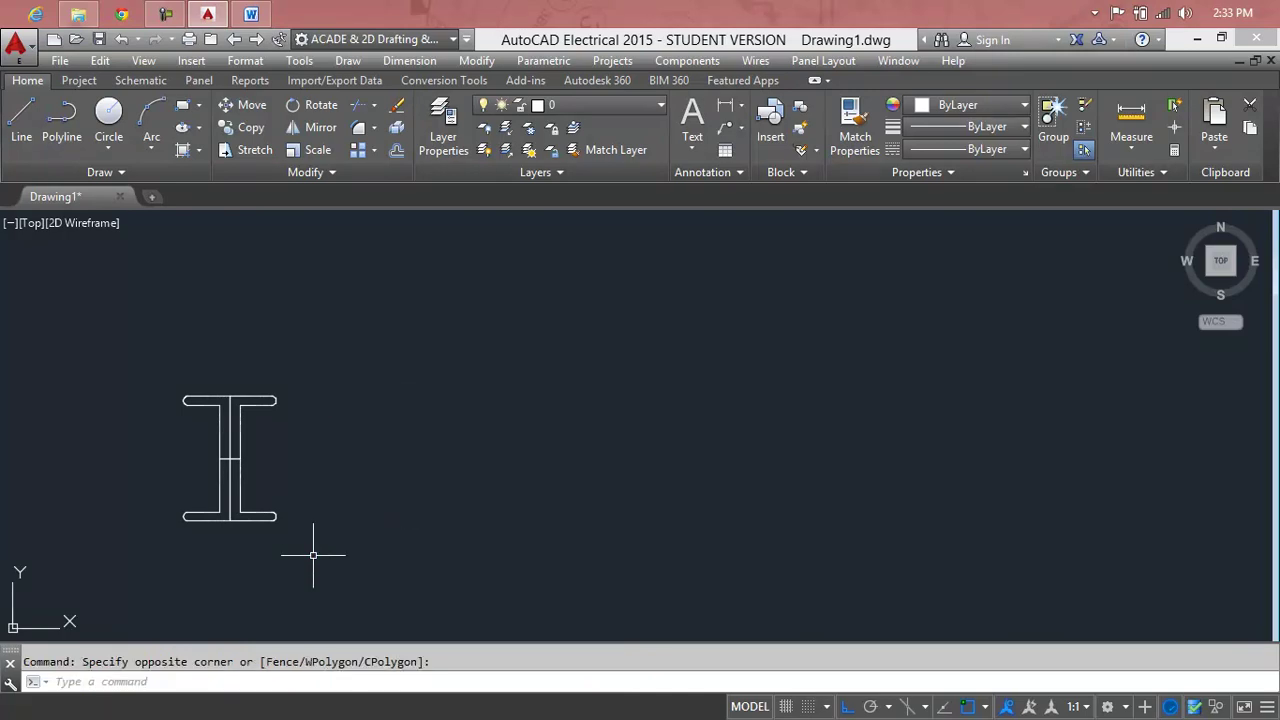
mouse_move(321, 509)
middle_mouse_down()
mouse_move(456, 446)
mouse_move(391, 495)
middle_mouse_up()
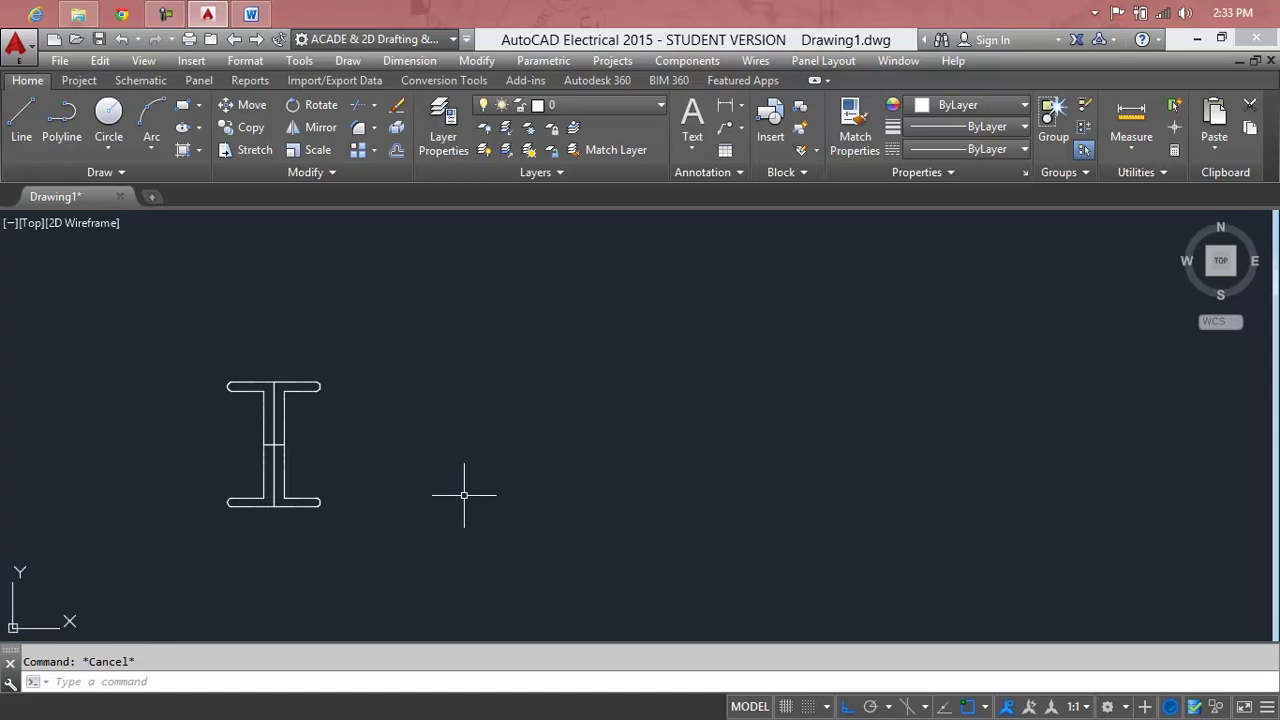
type("l")
Draw a long horizontal line running right from beside the I-section
key("Return")
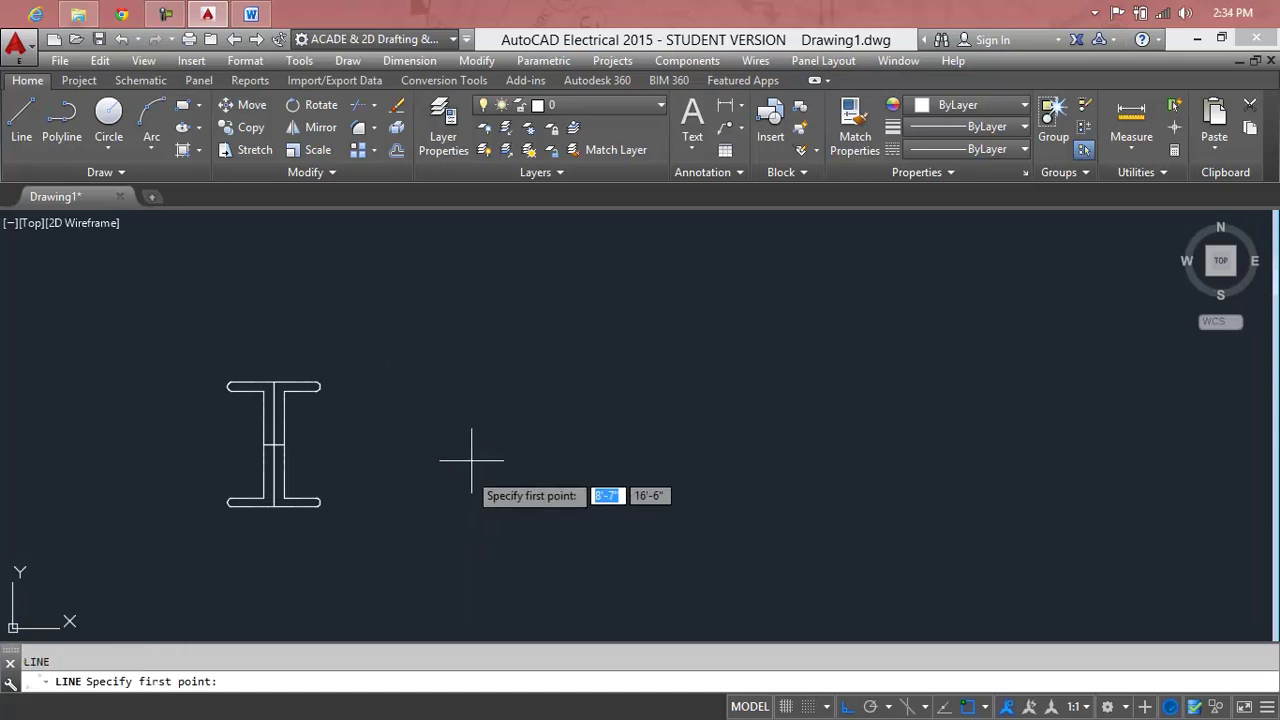
left_click(475, 455)
left_click(946, 455)
key("Return")
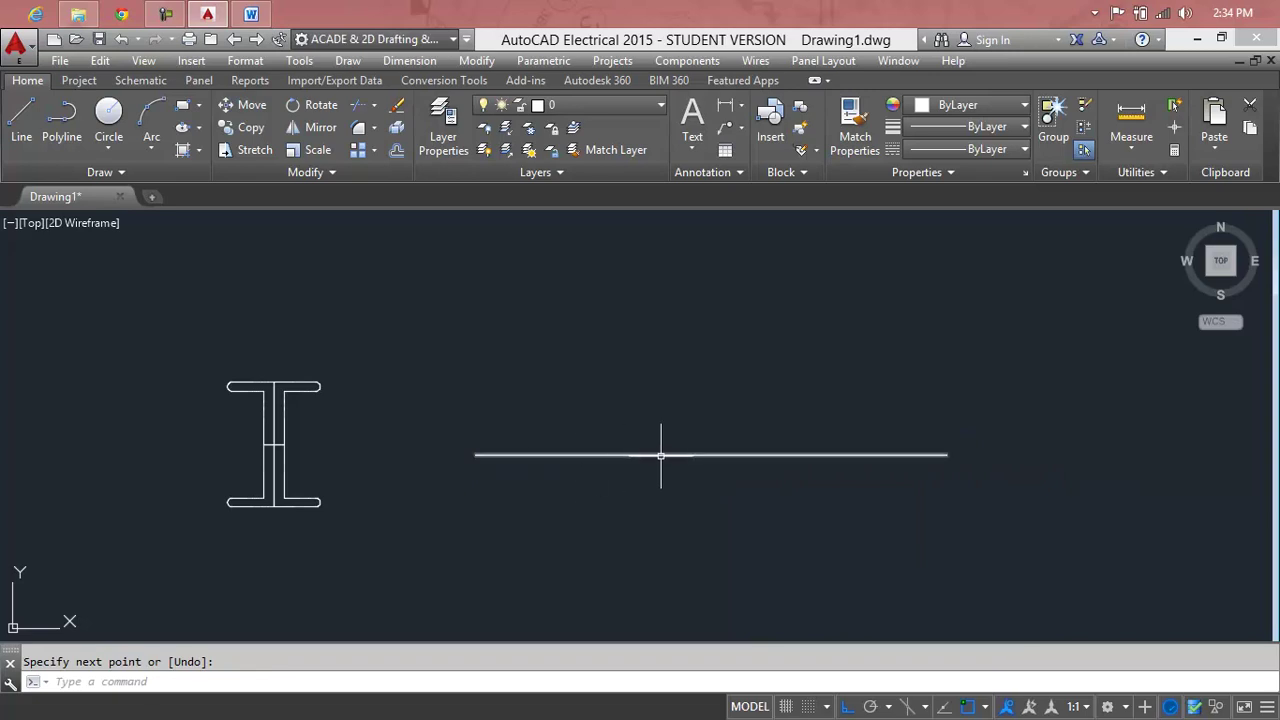
left_click(940, 454)
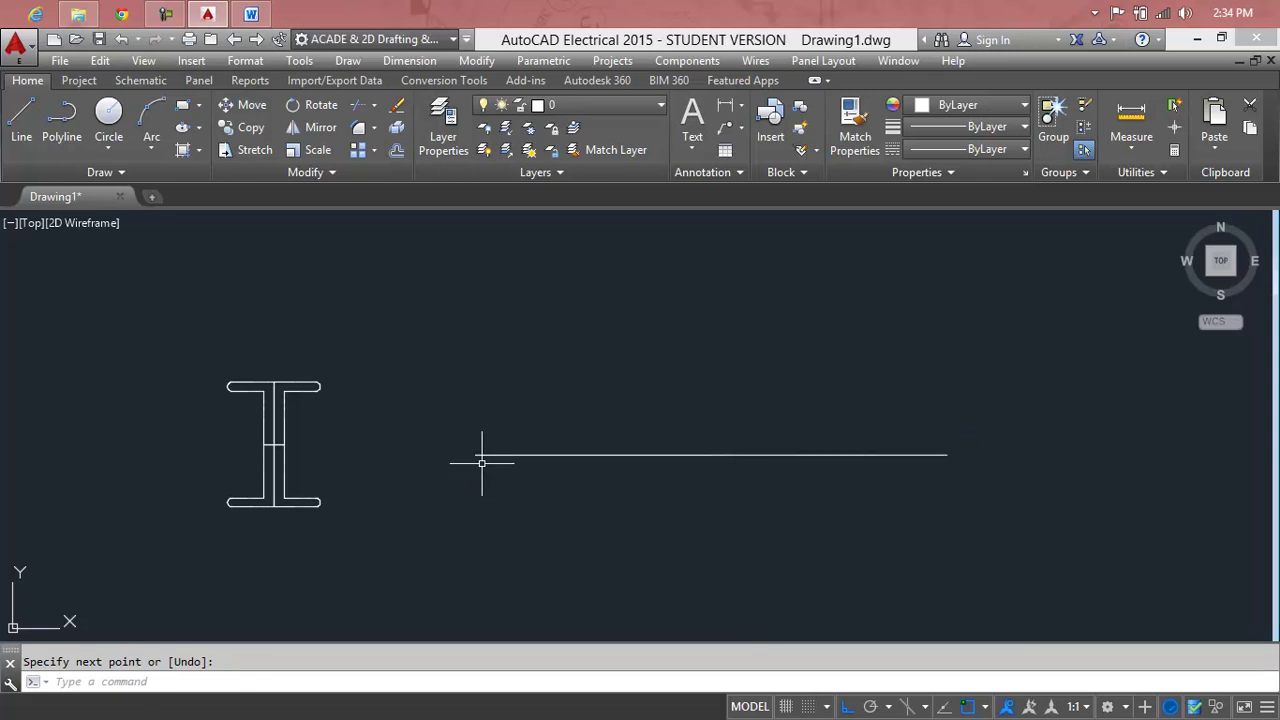
scroll(450, 446, "up", 2)
key("Return")
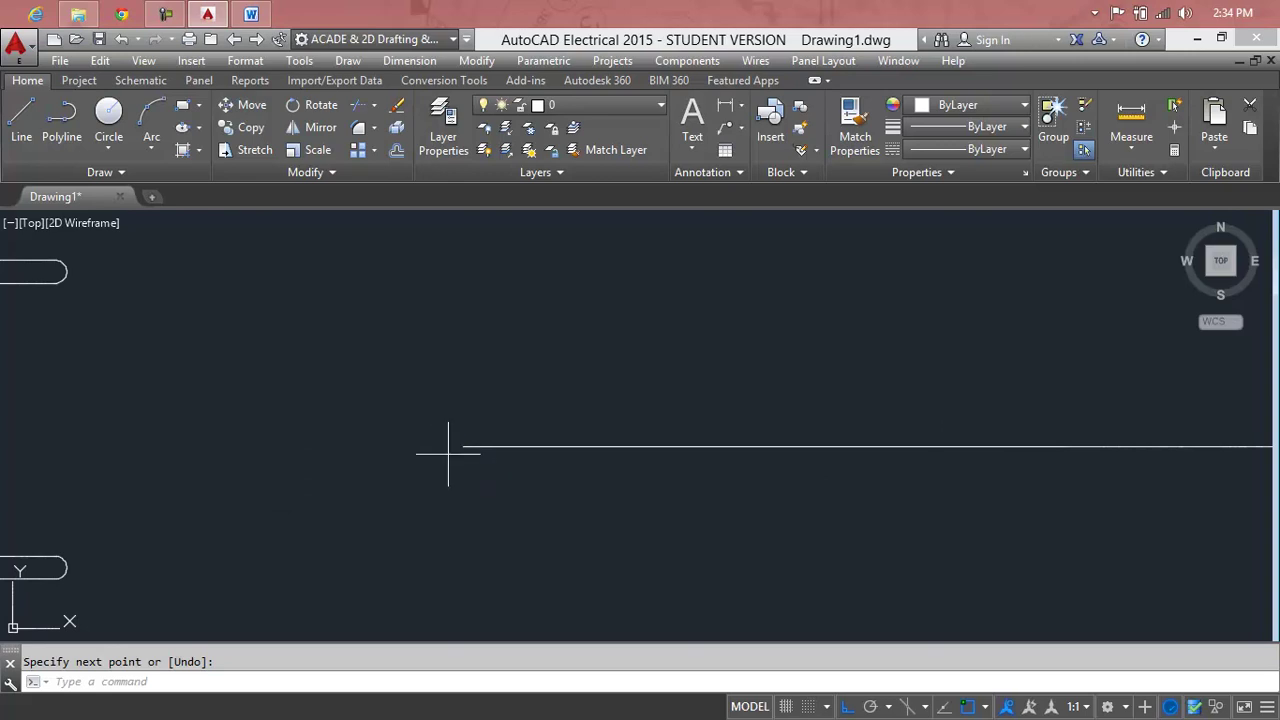
Draw the bracket's tall notched outline starting from the long line's left end
key("Return")
left_click(463, 446)
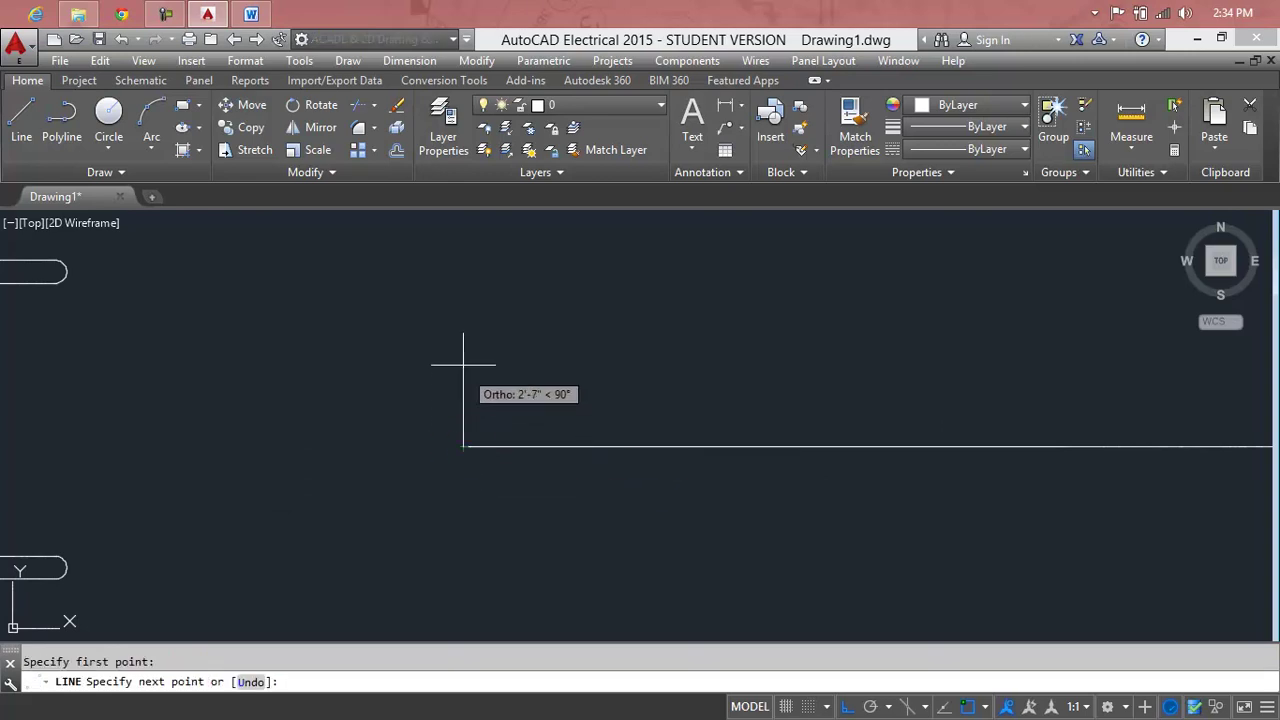
left_click(459, 301)
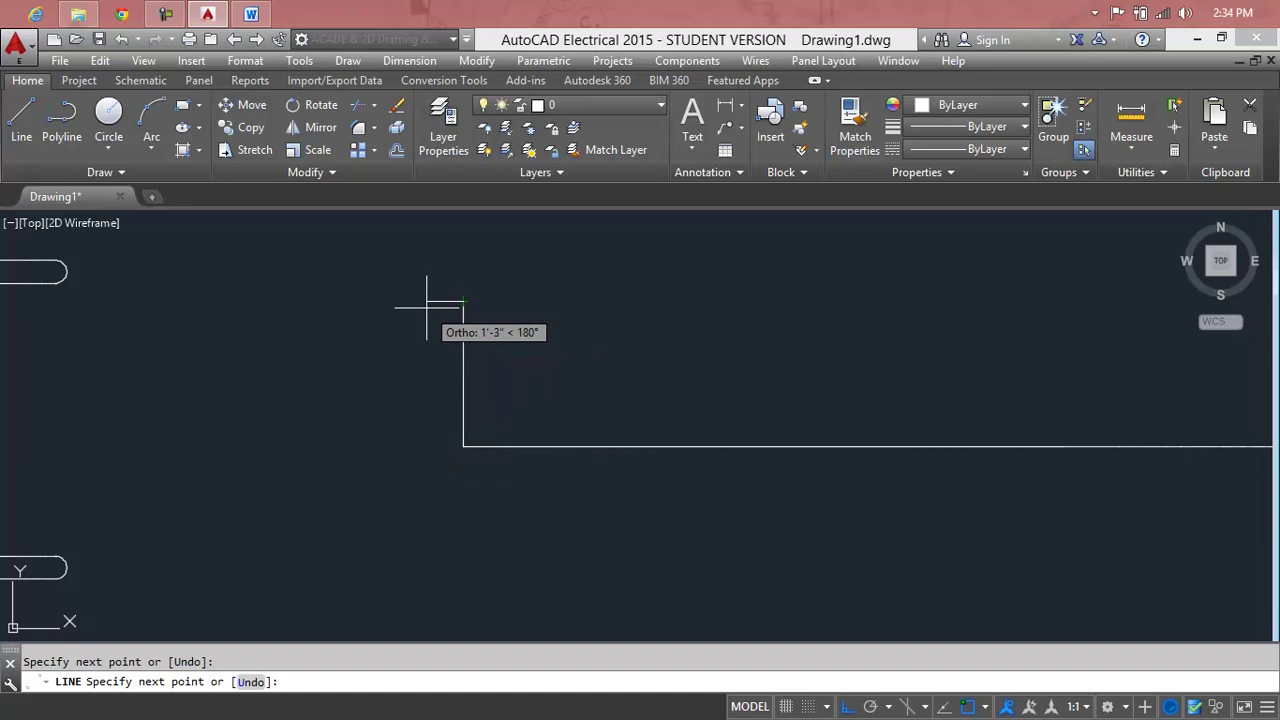
left_click(427, 301)
left_click(427, 573)
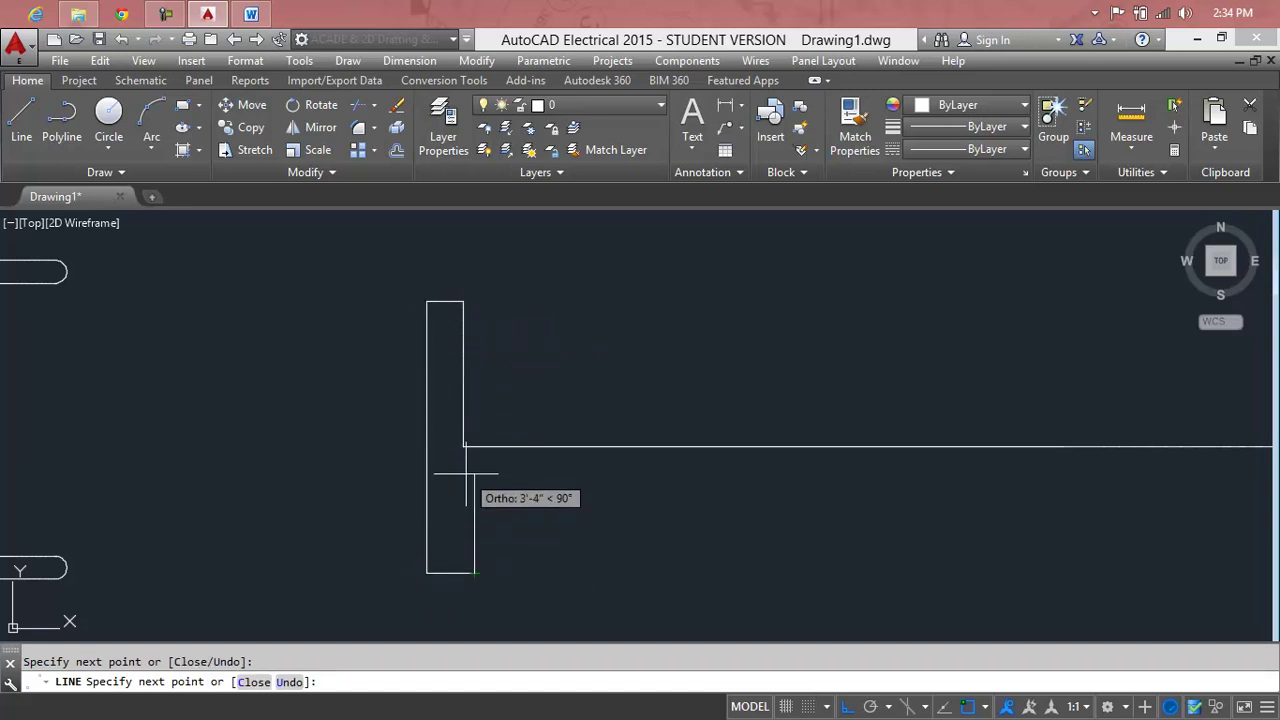
left_click(437, 514)
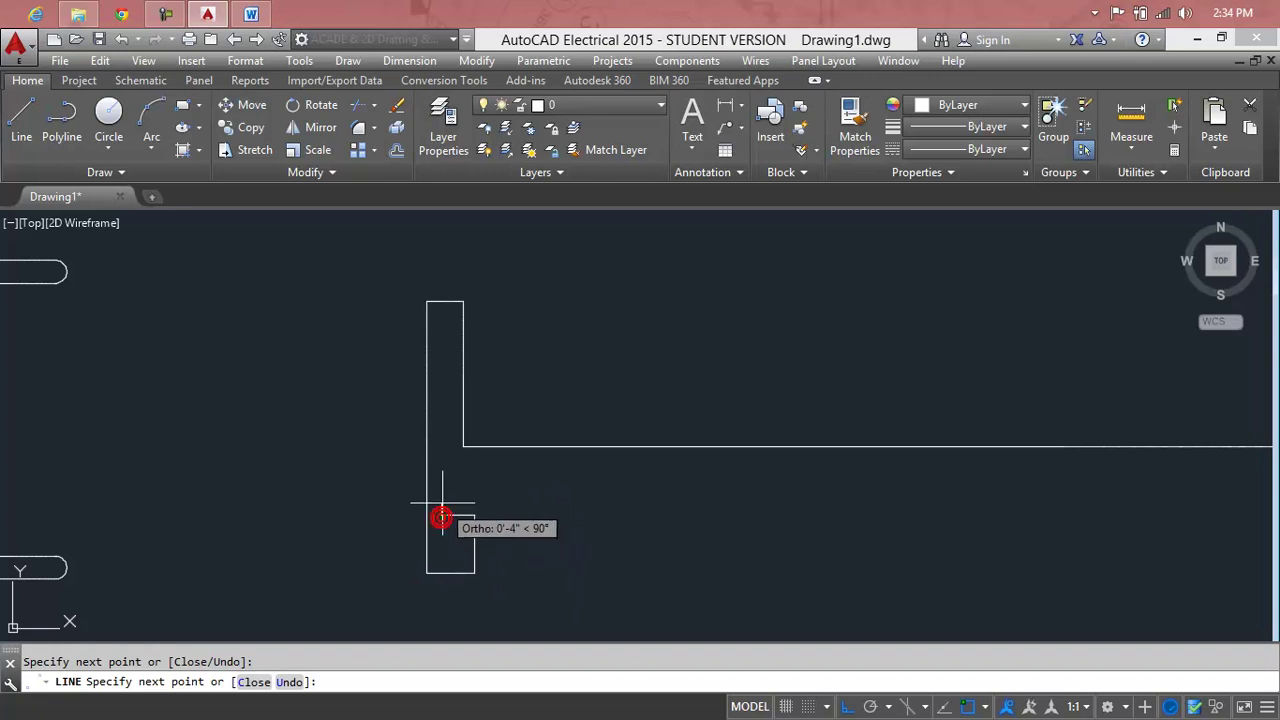
left_click(475, 497)
left_click(475, 480)
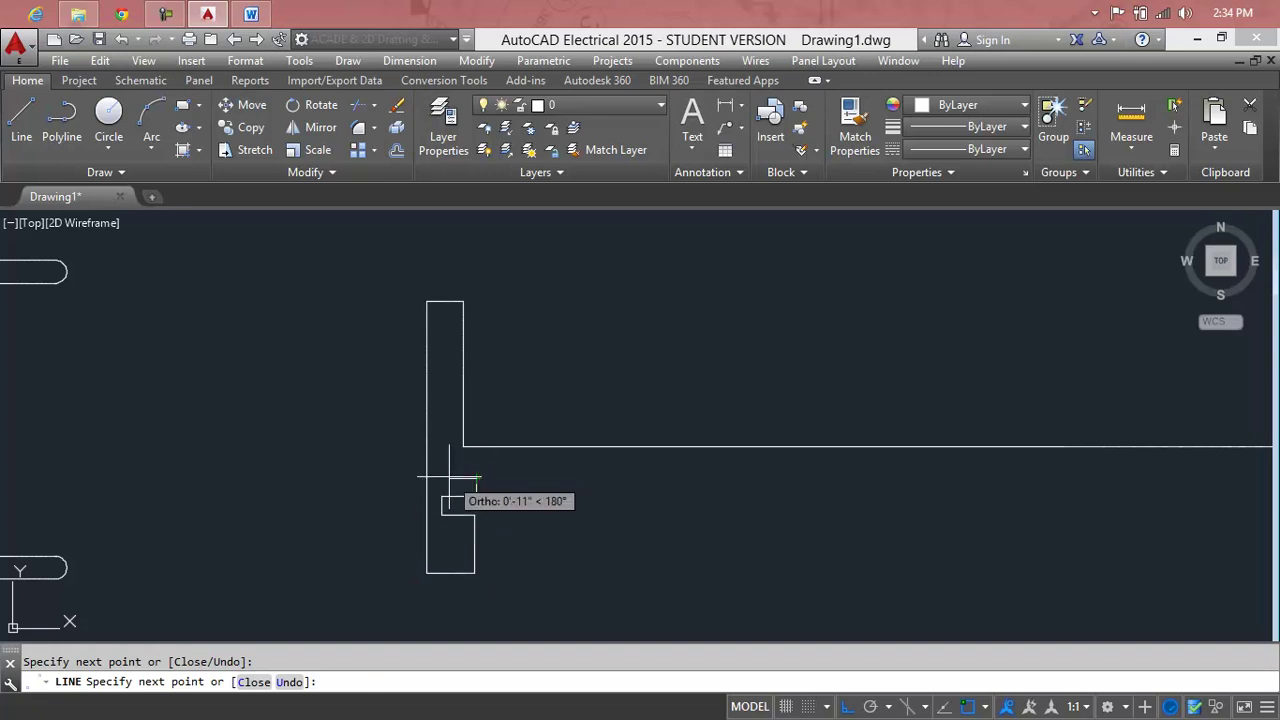
Finish the bracket's stepped edges and join them back to the long line's end
left_click(443, 470)
left_click(443, 454)
left_click(472, 453)
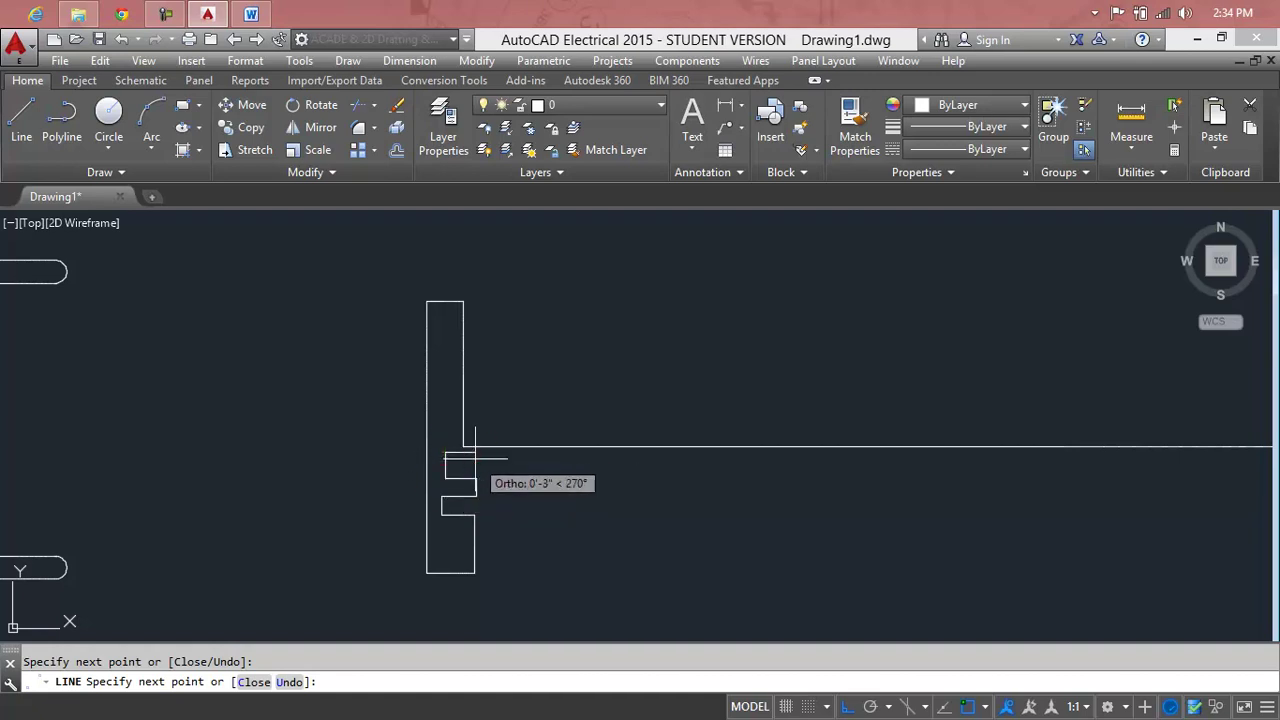
scroll(466, 446, "up", 3)
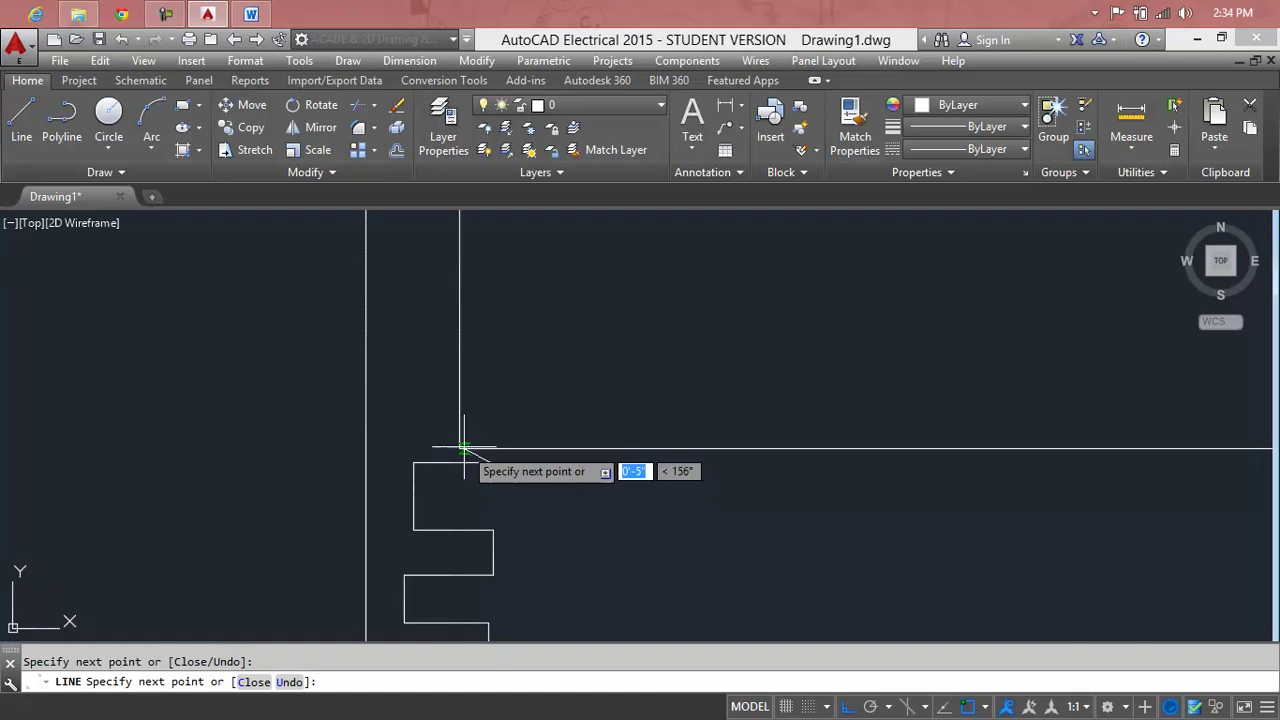
scroll(463, 447, "up", 3)
left_click(445, 451)
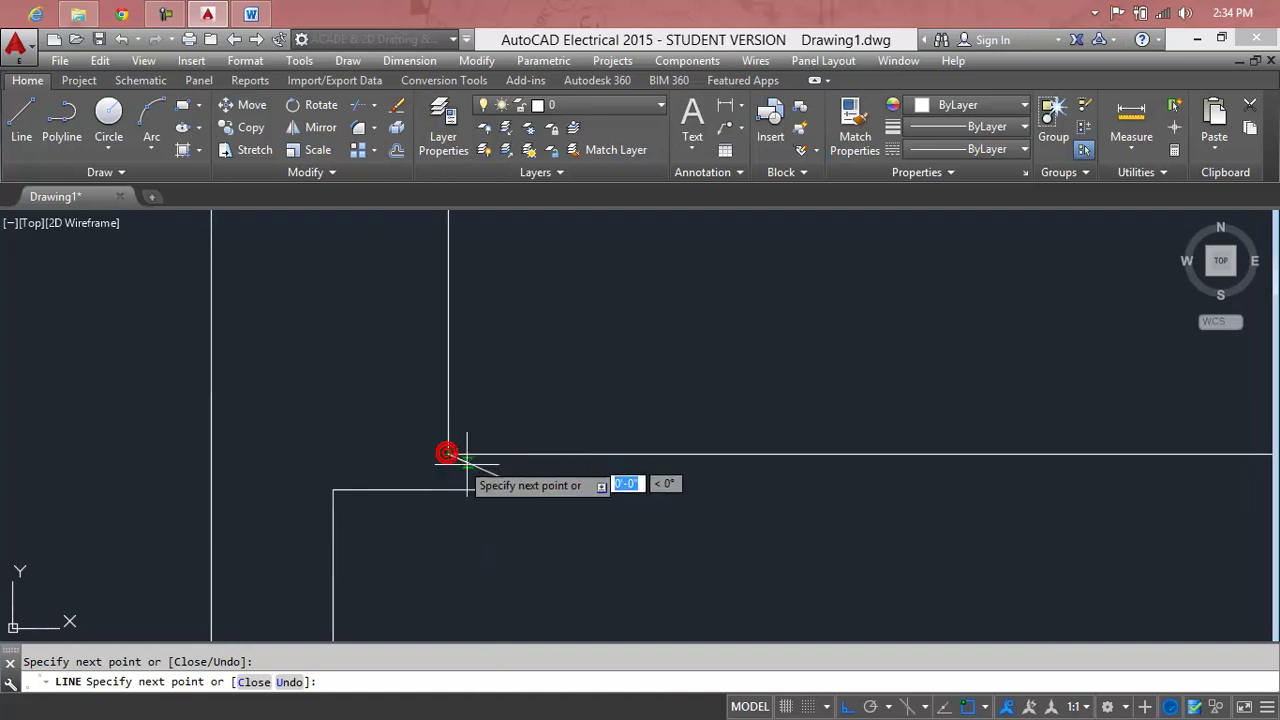
key("Return")
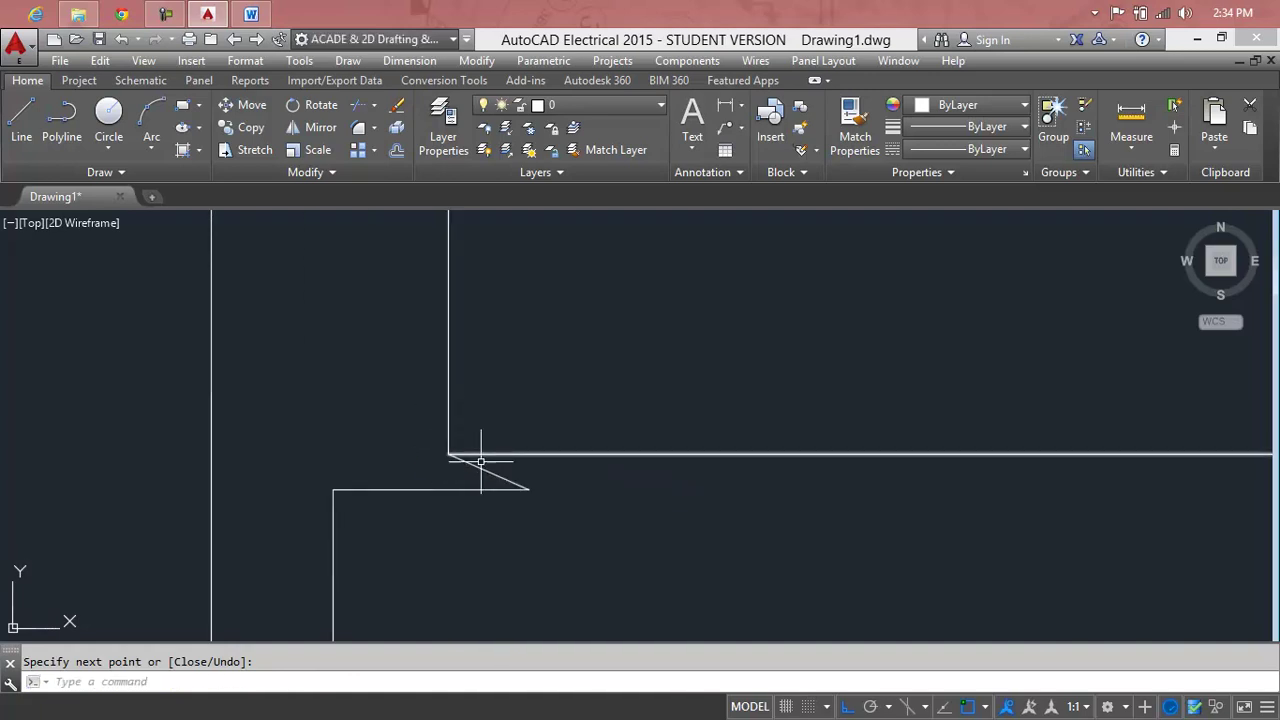
scroll(481, 474, "down", 5)
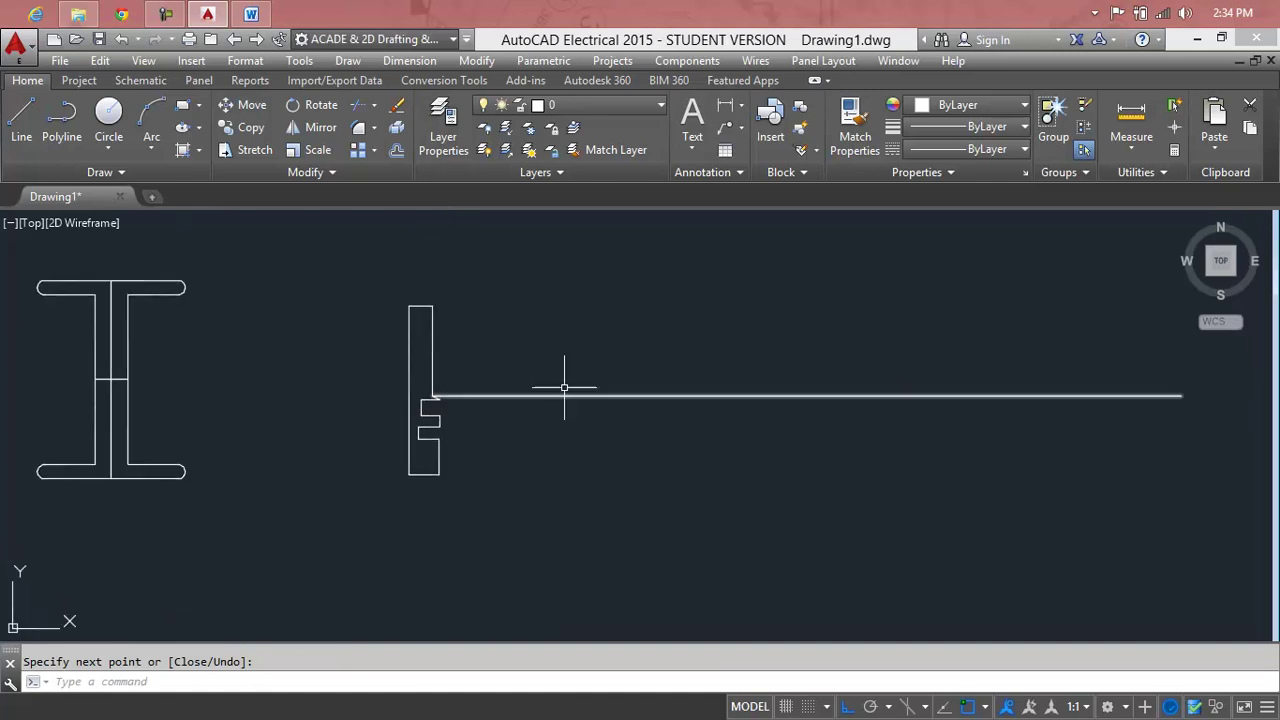
key("Escape")
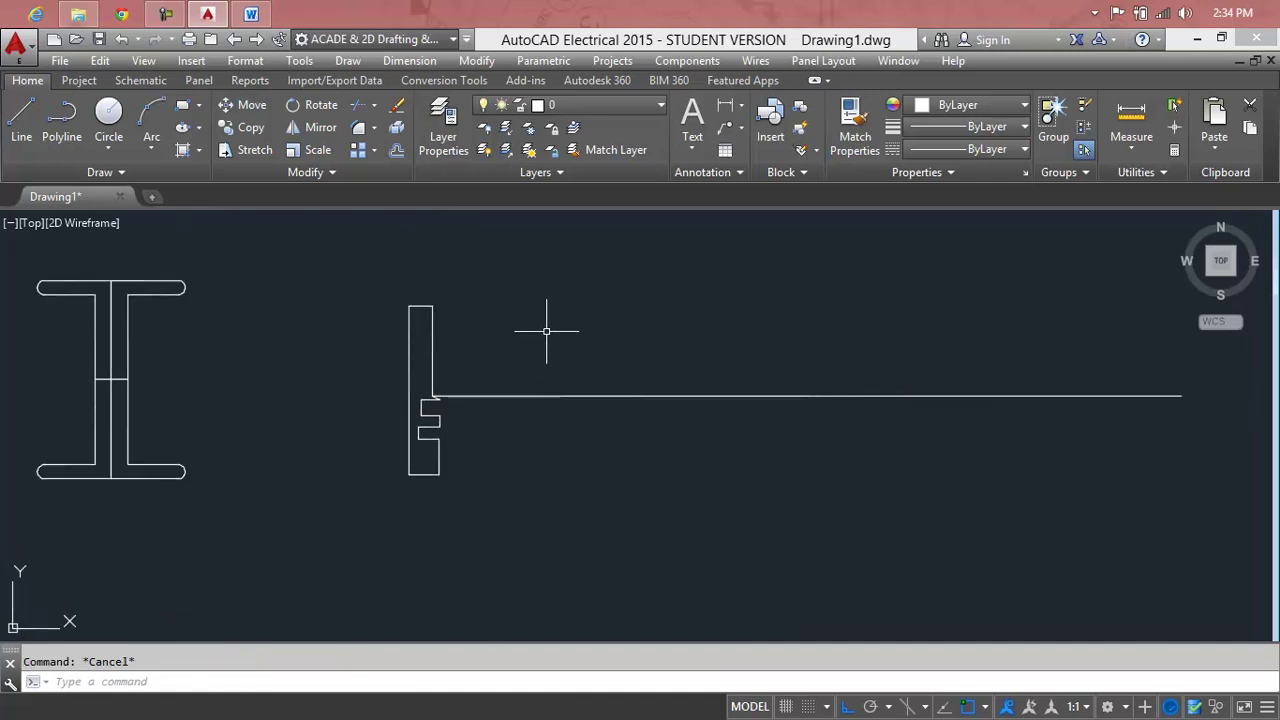
Run MIRROR and select all pieces of the left bracket
type("m")
key("Return")
left_click(514, 305)
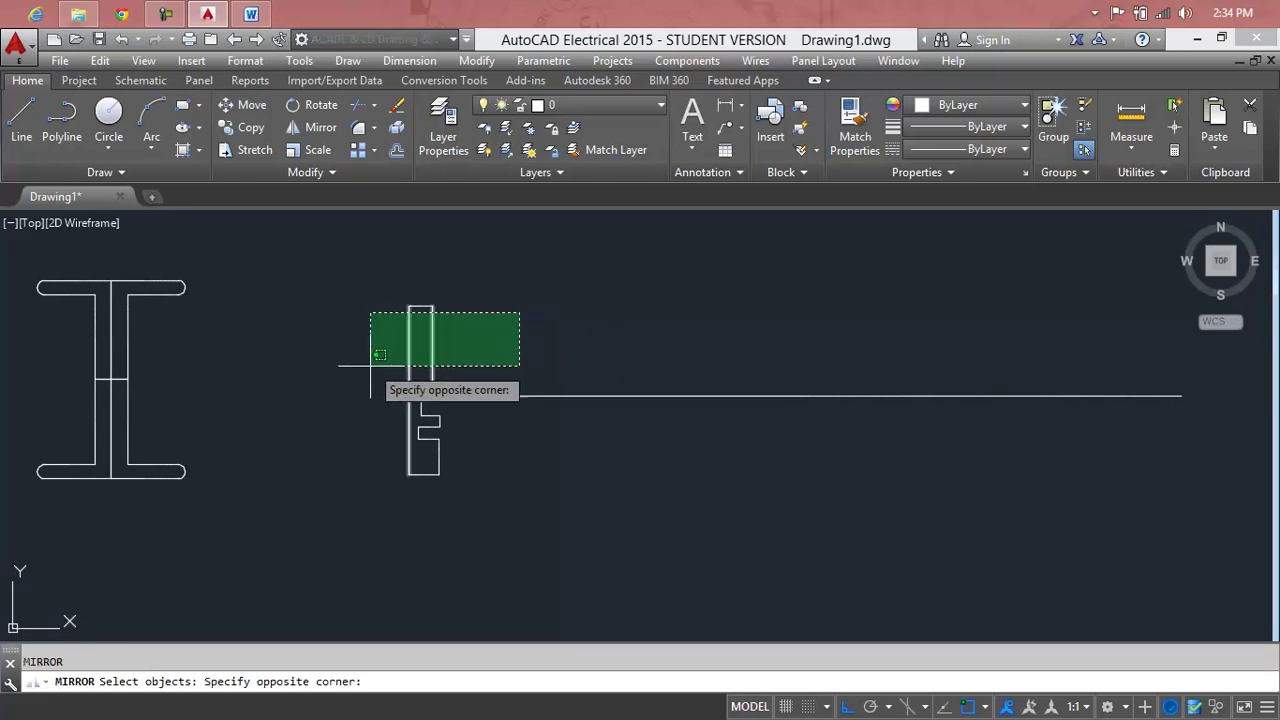
left_click(363, 366)
left_click(496, 508)
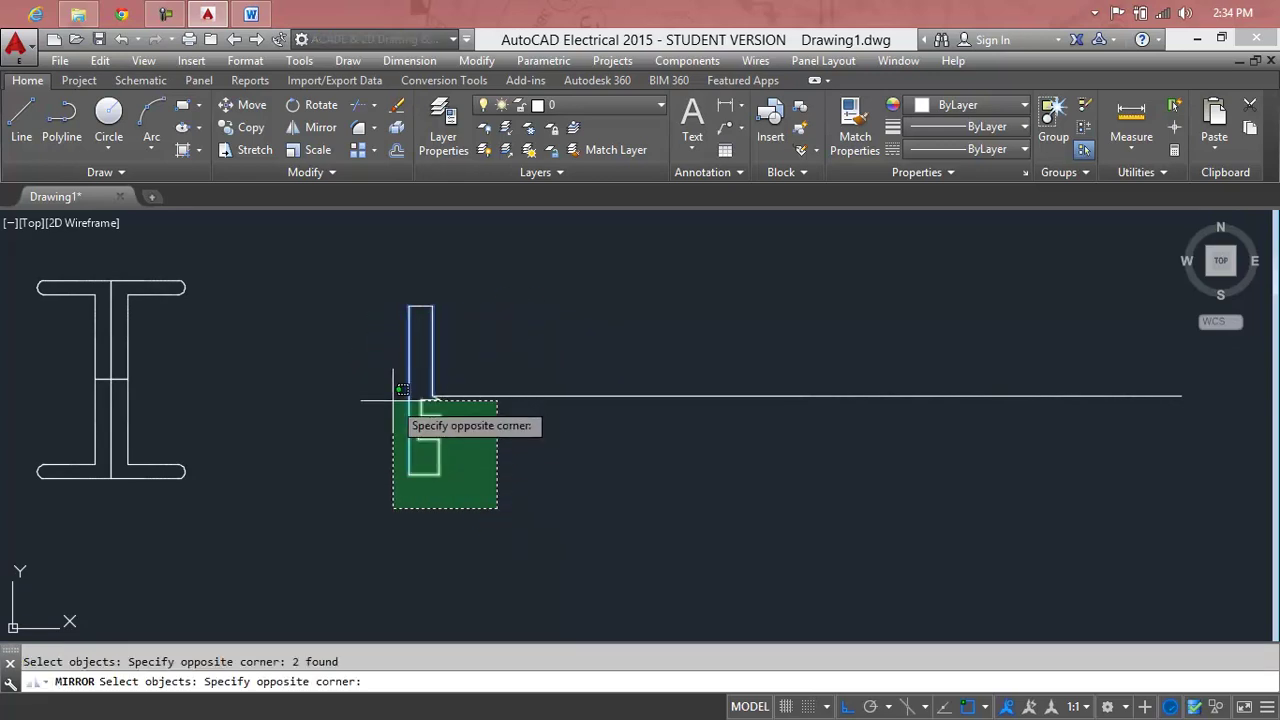
left_click(403, 403)
scroll(427, 390, "up", 2)
scroll(430, 402, "up", 2)
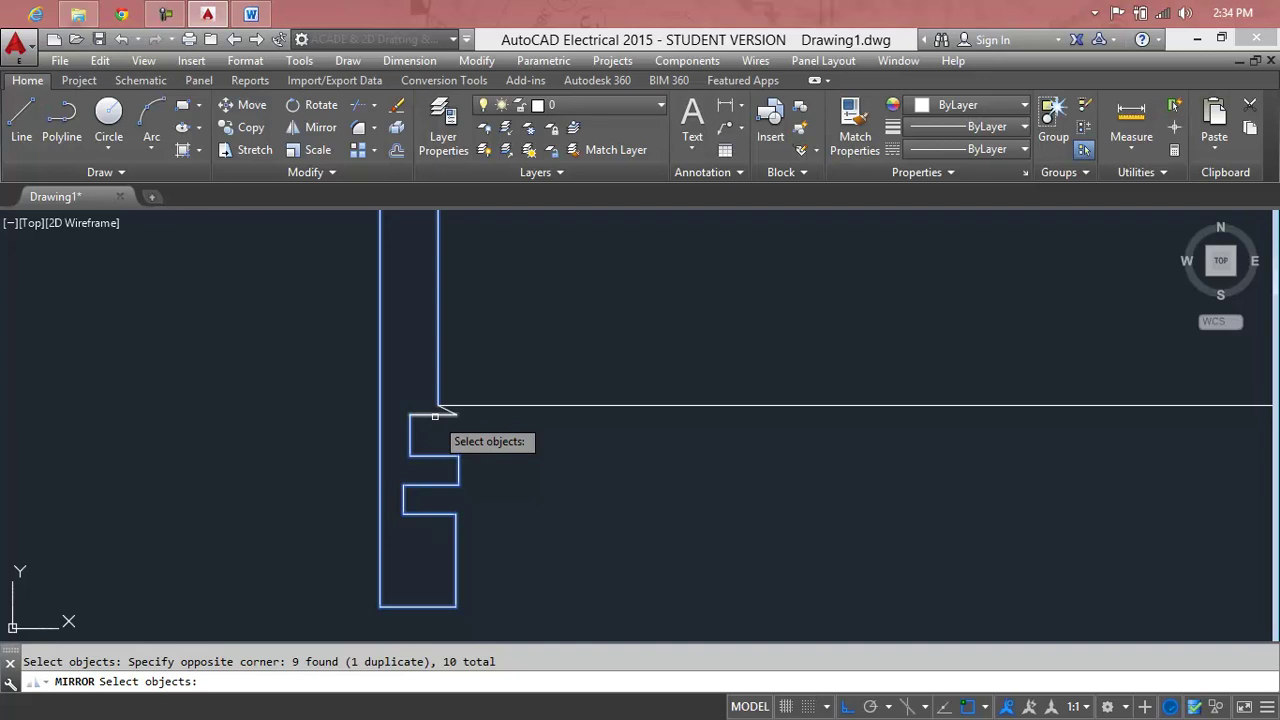
left_click(438, 413)
left_click(446, 411)
key("Return")
Mirror the bracket about a vertical line through the long line's midpoint, keeping the original
scroll(654, 428, "down", 5)
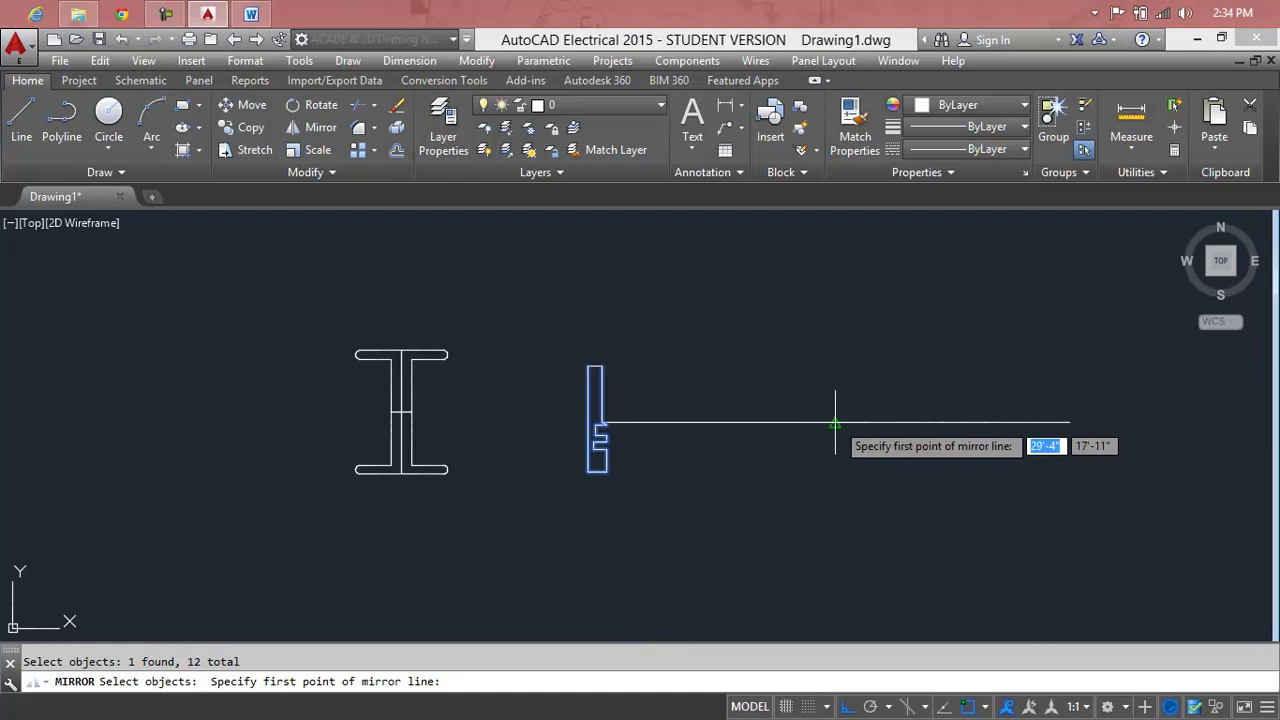
left_click(835, 423)
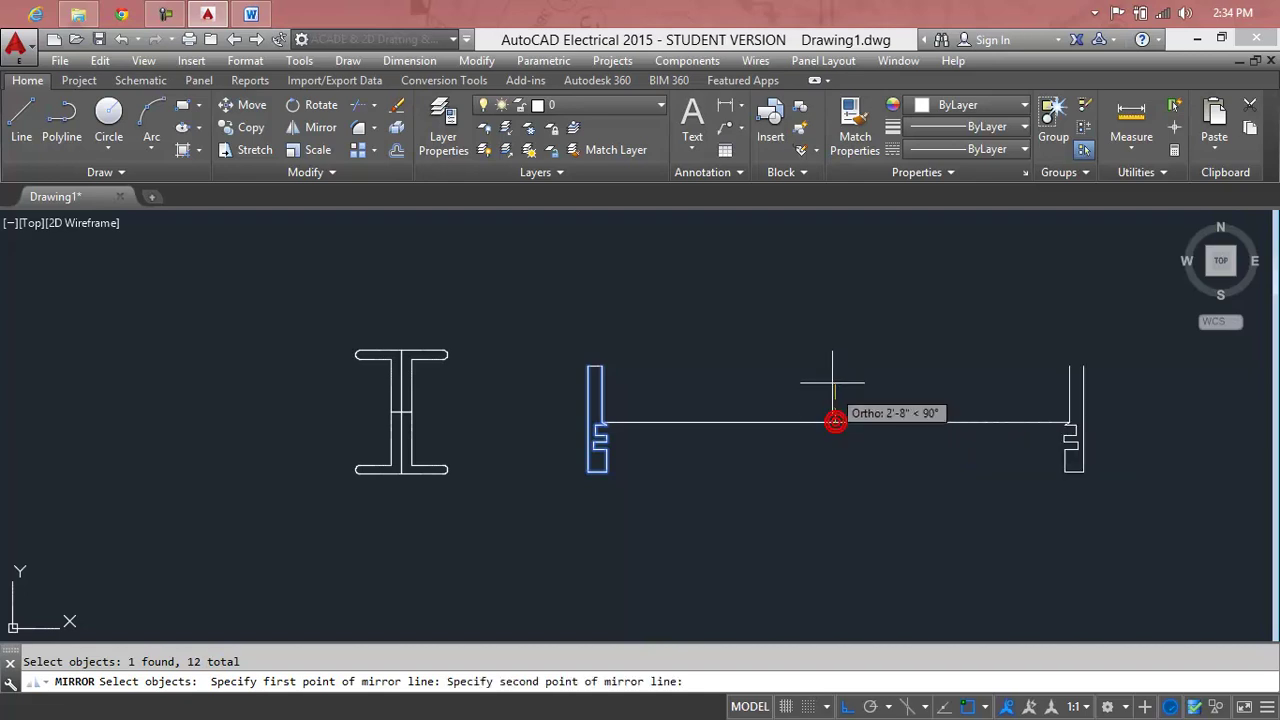
left_click(828, 303)
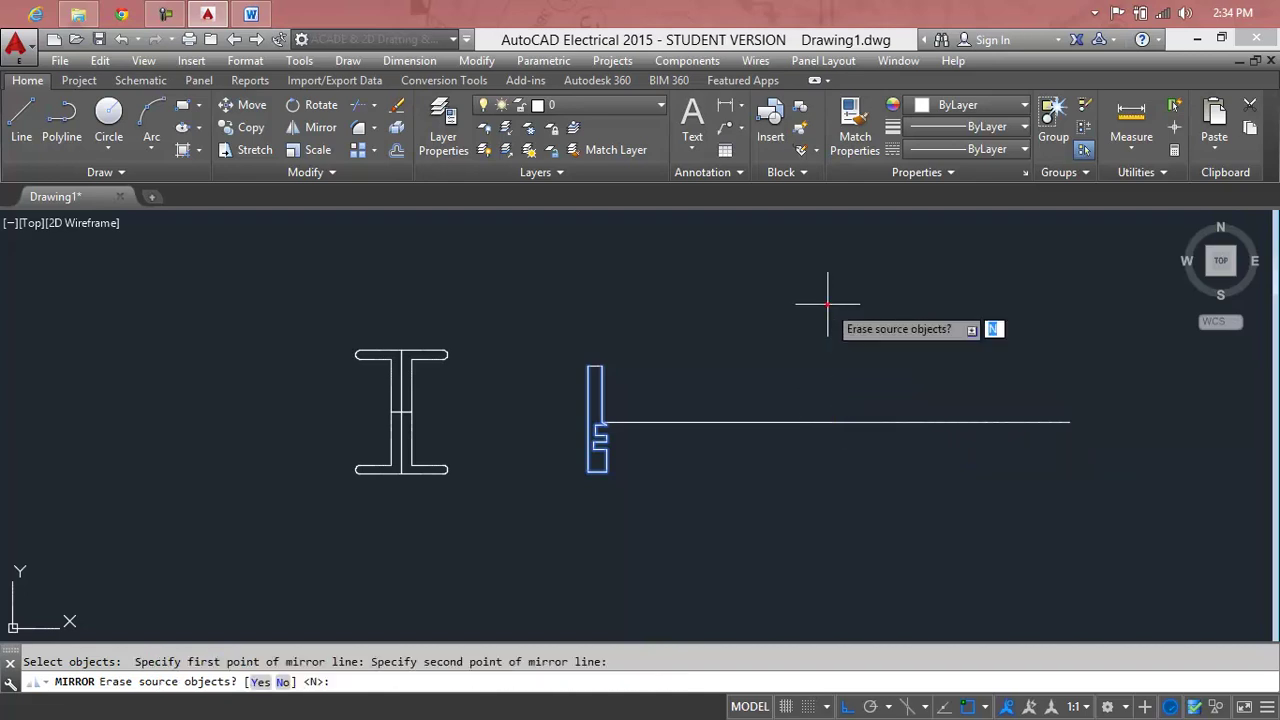
key("Return")
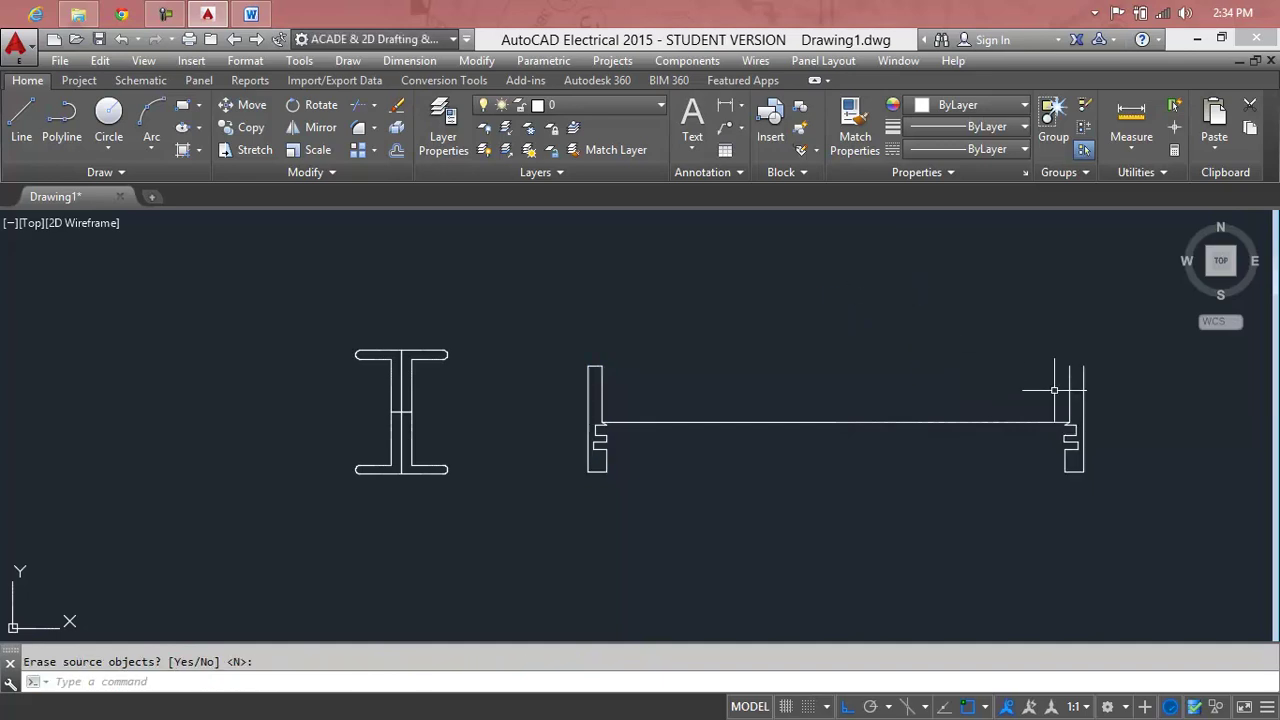
Run MIRROR again on a remaining left bracket piece
scroll(596, 366, "up", 4)
type("mi")
key("Return")
left_click(594, 366)
key("Return")
Mirror that piece about the vertical midpoint line, keeping the original, and recentre the view
scroll(1000, 430, "down", 2)
scroll(1063, 490, "down", 4)
middle_click_drag(1063, 497, 711, 554)
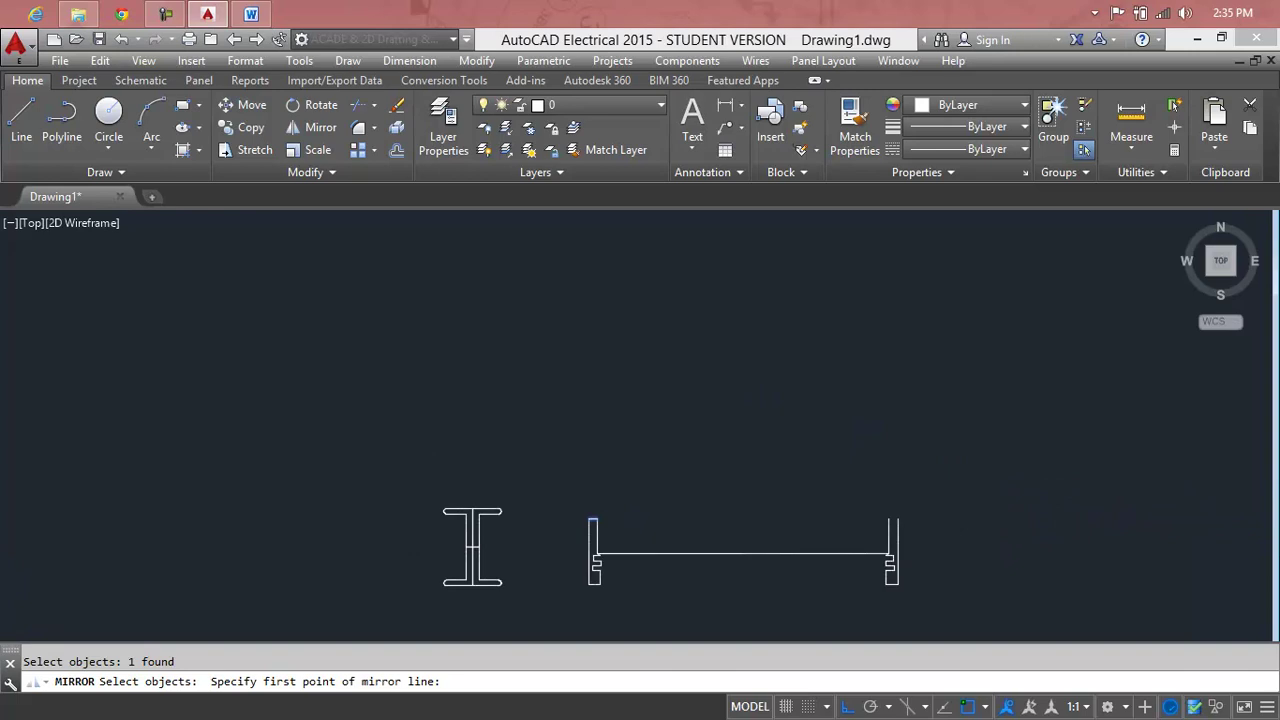
left_click(743, 552)
left_click(733, 360)
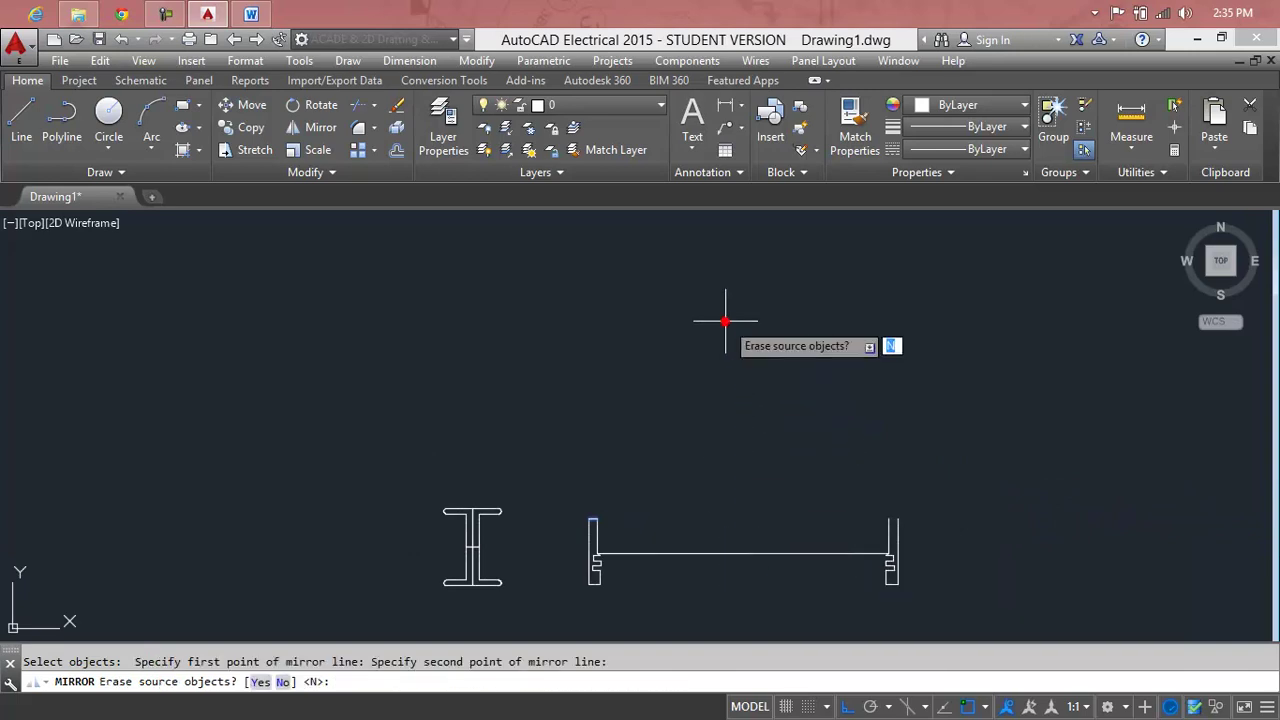
key("Return")
scroll(912, 535, "up", 3)
scroll(886, 443, "up", 2)
scroll(889, 443, "down", 3)
scroll(889, 443, "down", 3)
middle_click_drag(886, 484, 890, 432)
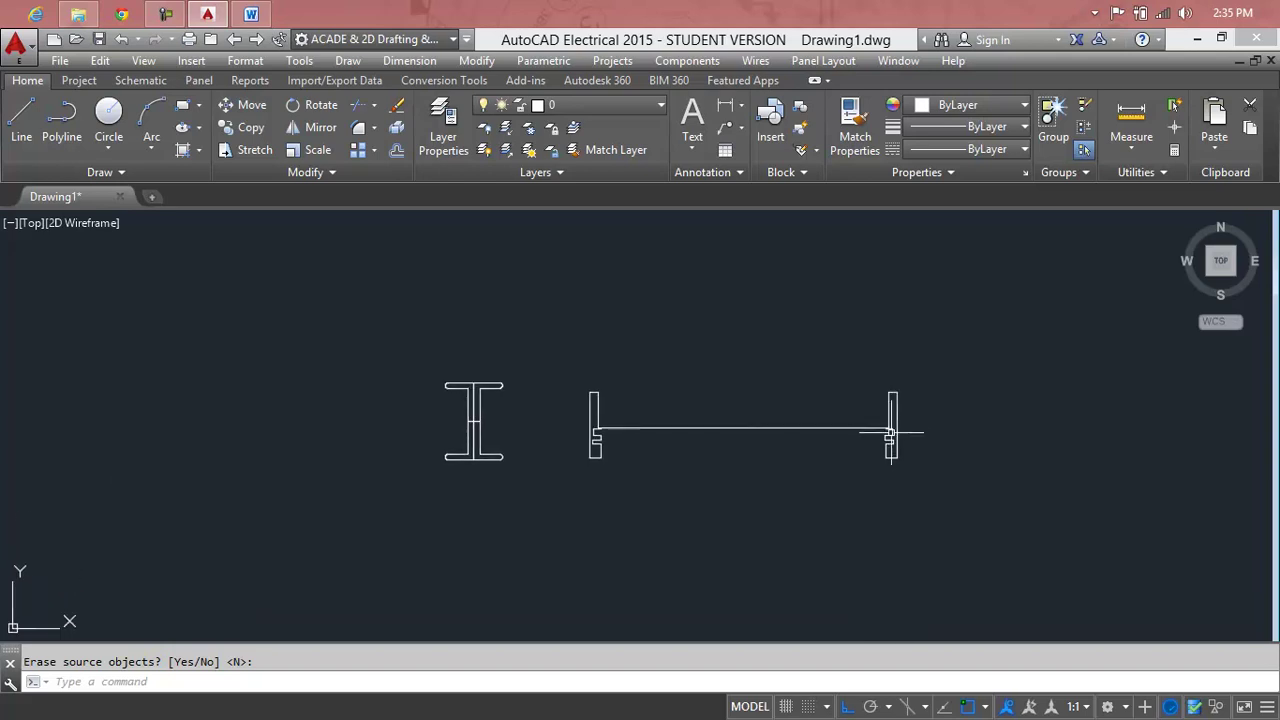
Window-select and delete the whole bracket-and-line assembly
left_click(995, 366)
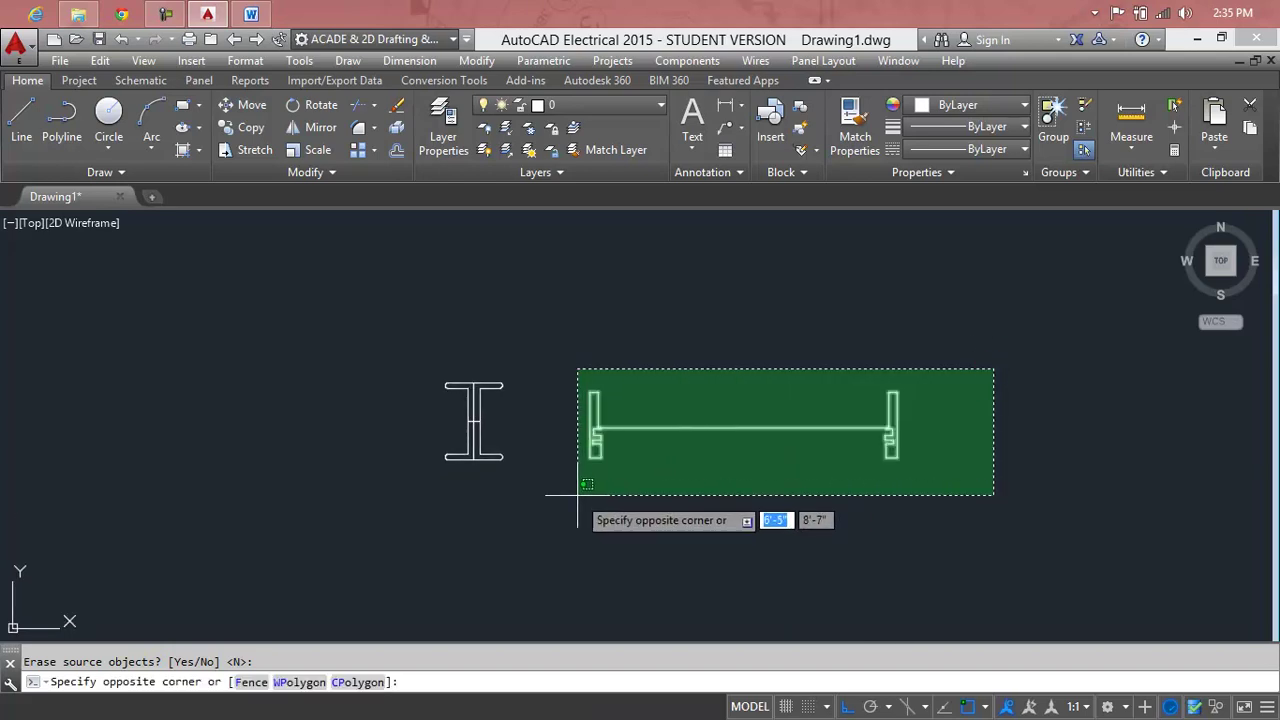
left_click(577, 496)
key("Delete")
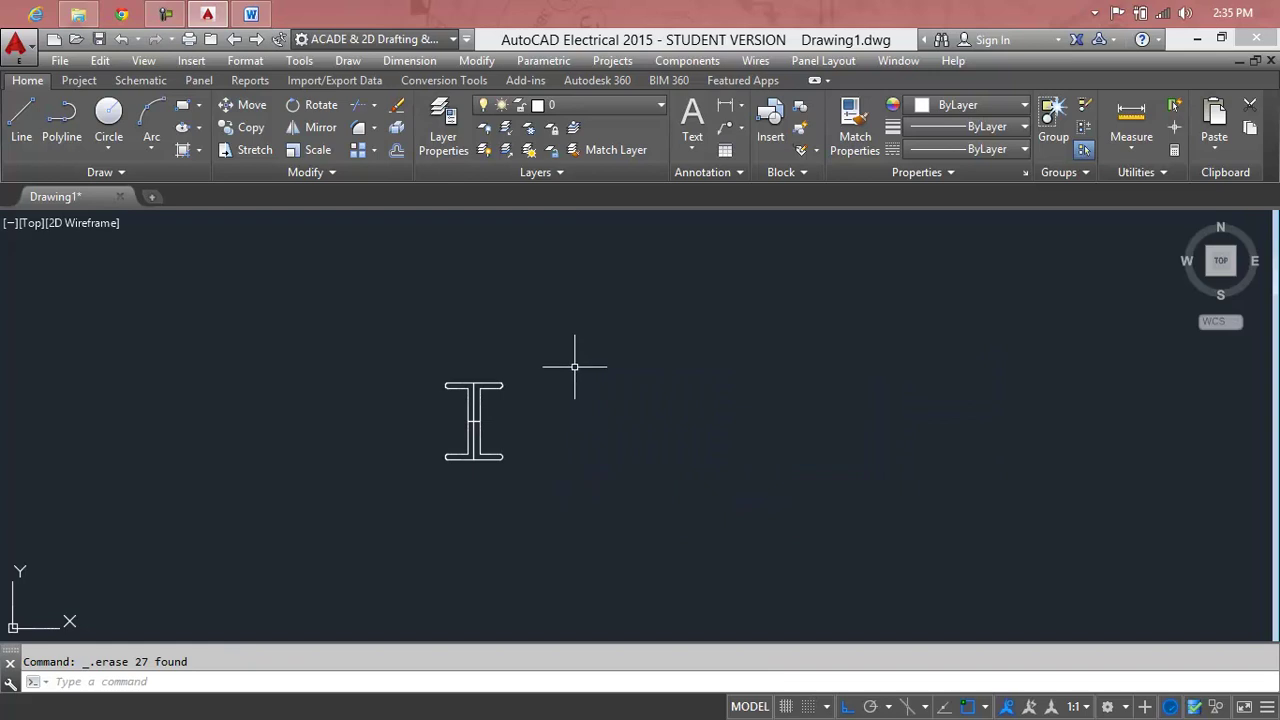
Delete the I-section's lower web and bottom flange lines
scroll(482, 390, "up", 2)
scroll(480, 398, "up", 2)
scroll(479, 401, "down", 1)
left_click(509, 462)
left_click(380, 556)
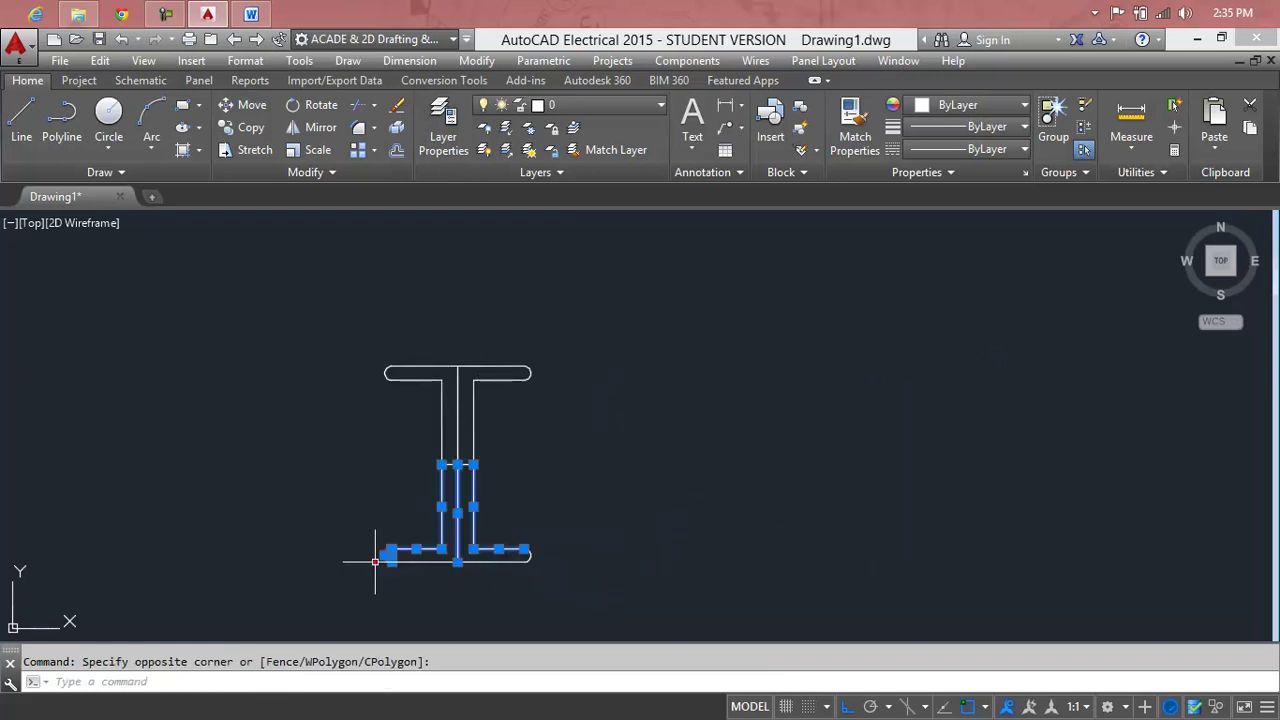
key("Delete")
left_click(673, 526)
left_click(333, 598)
key("Delete")
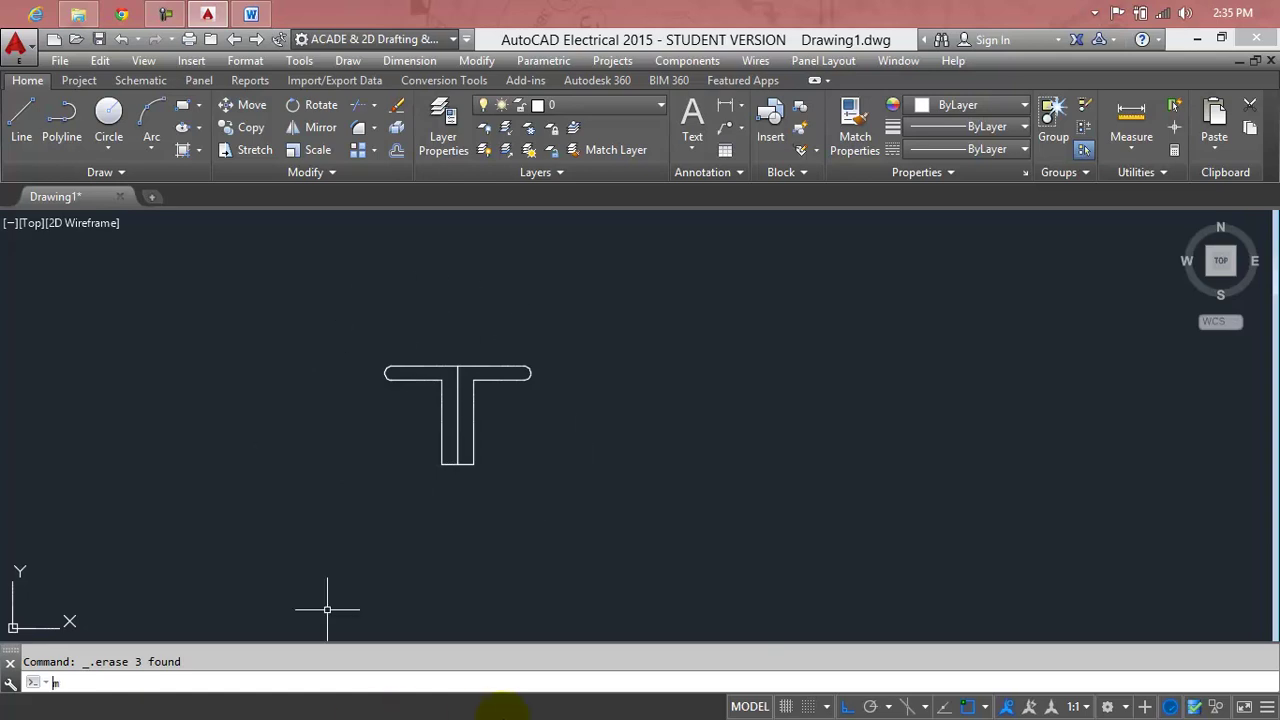
Mirror the T about a horizontal line below its web, erasing the original T
type("mi")
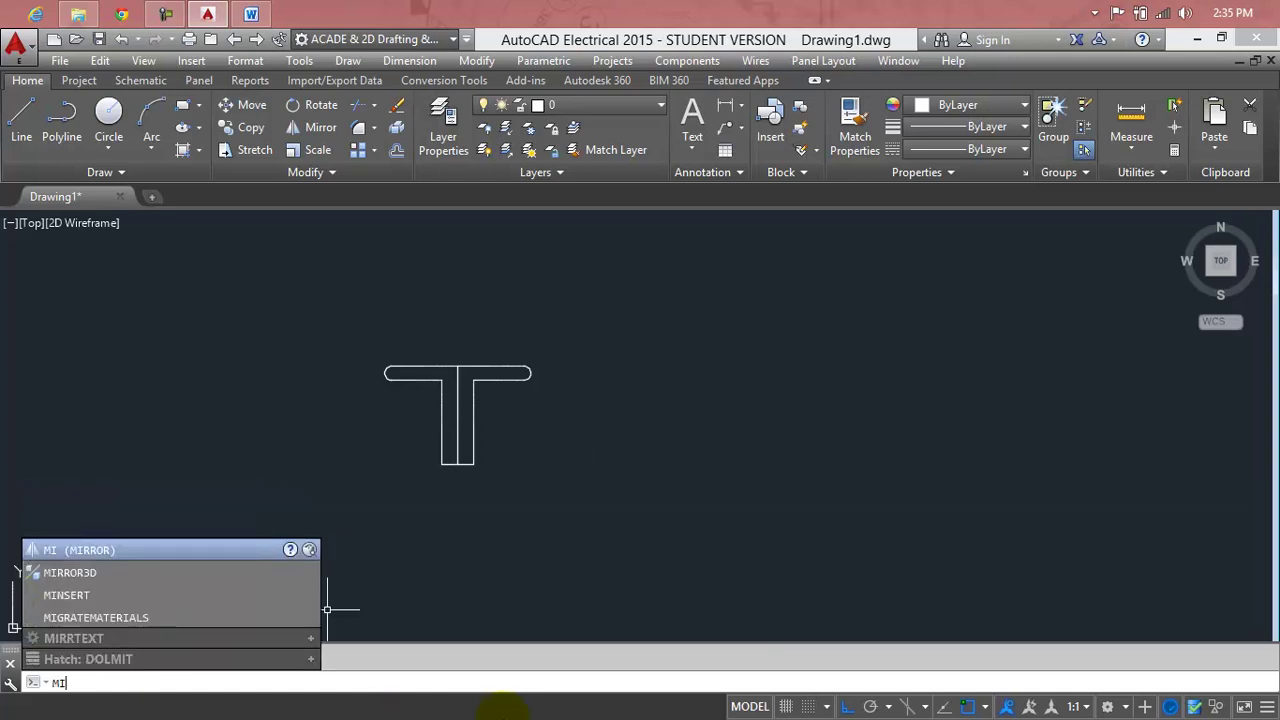
key("Return")
left_click(693, 326)
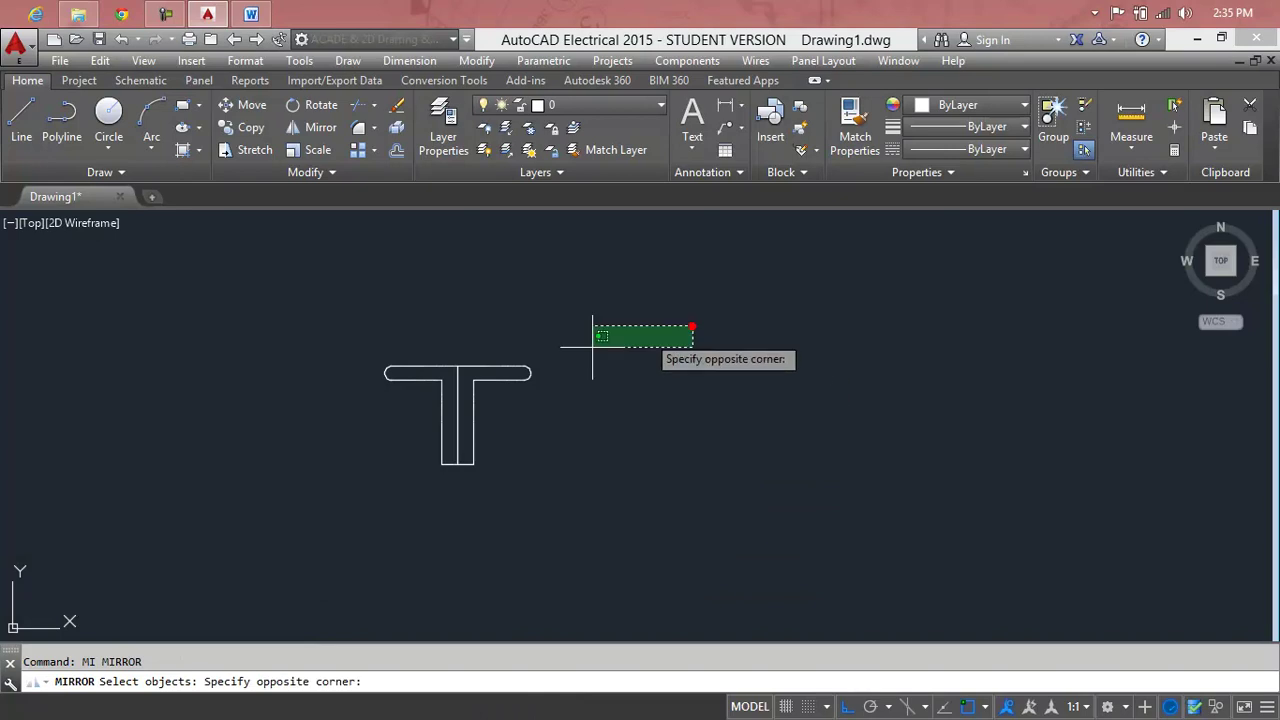
left_click(386, 468)
key("Return")
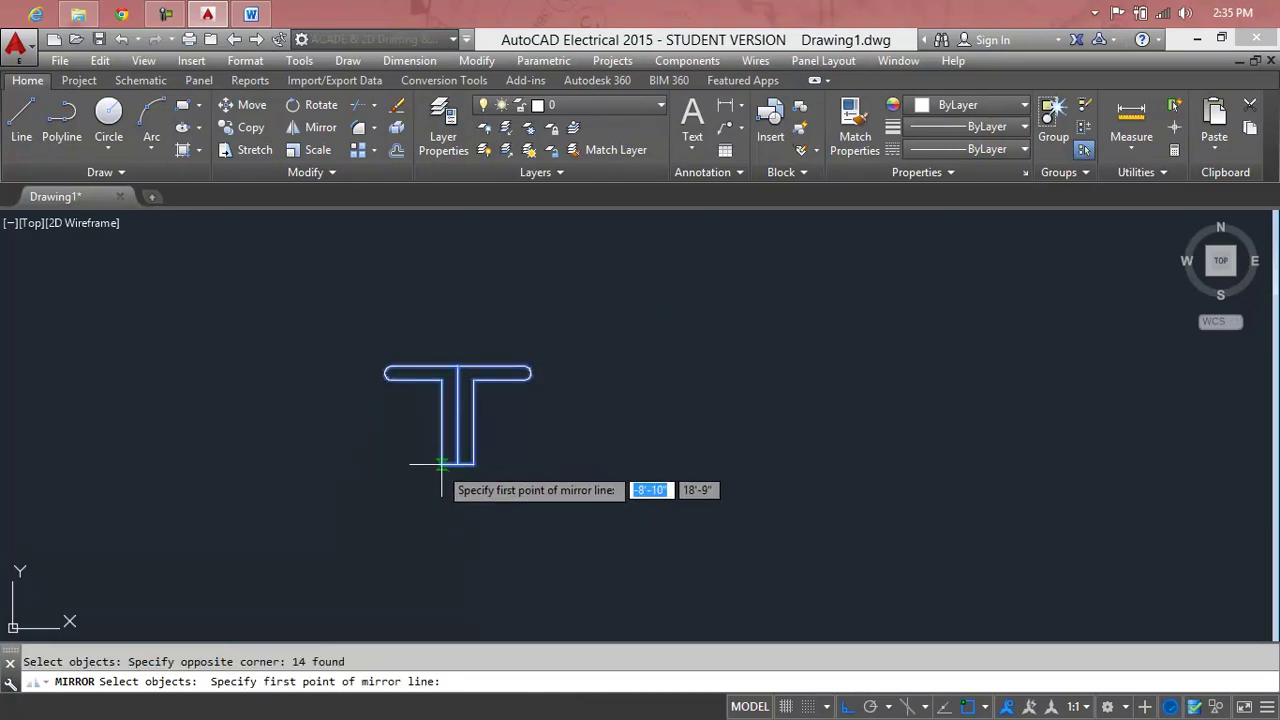
left_click(372, 464)
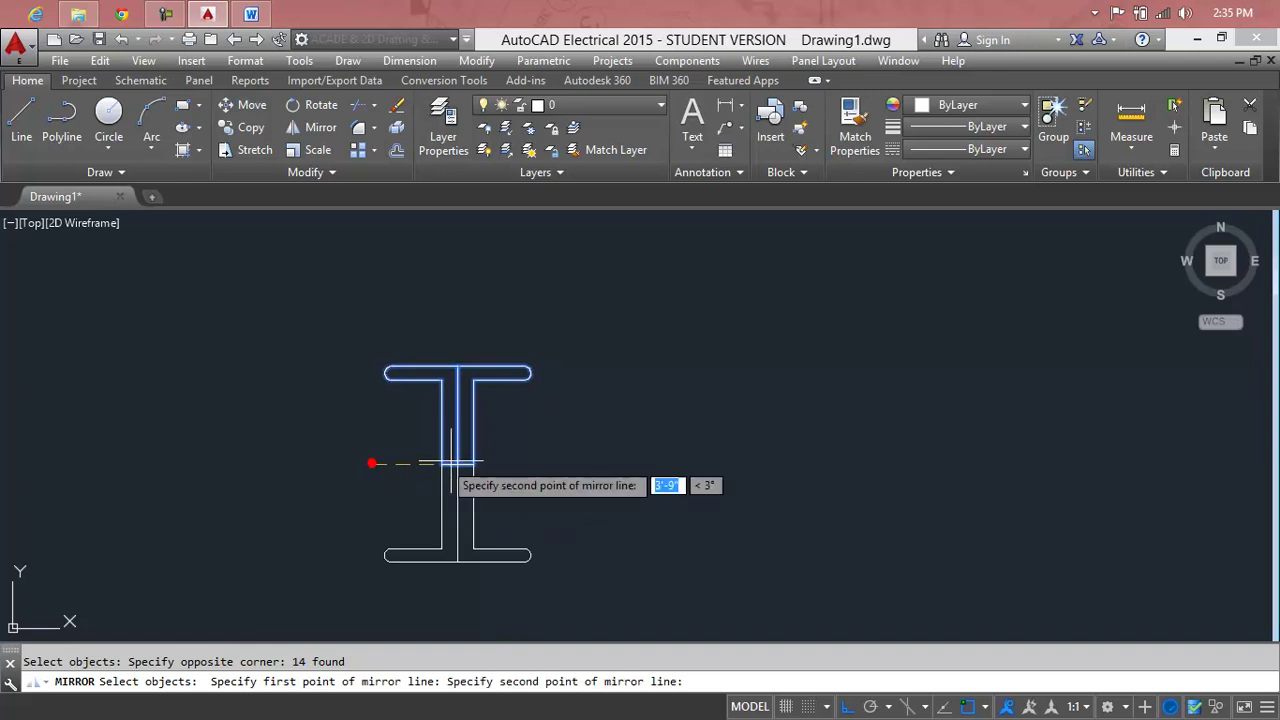
left_click(647, 466)
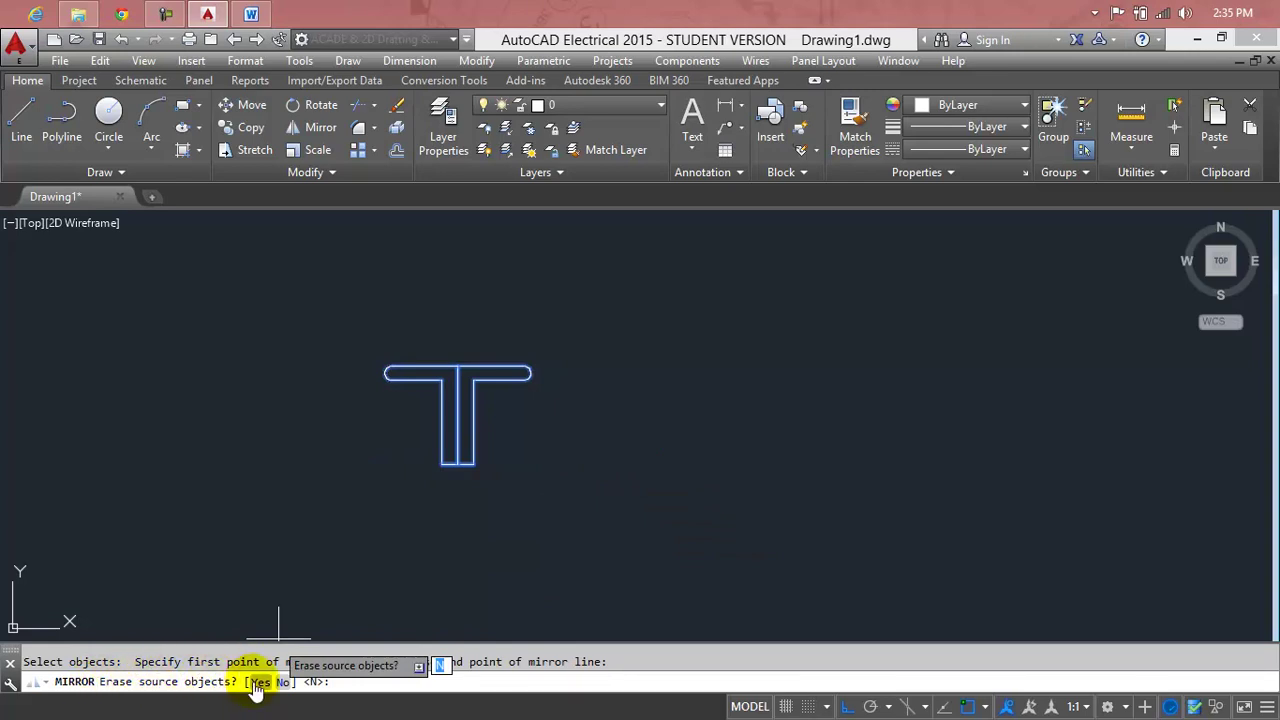
left_click(258, 682)
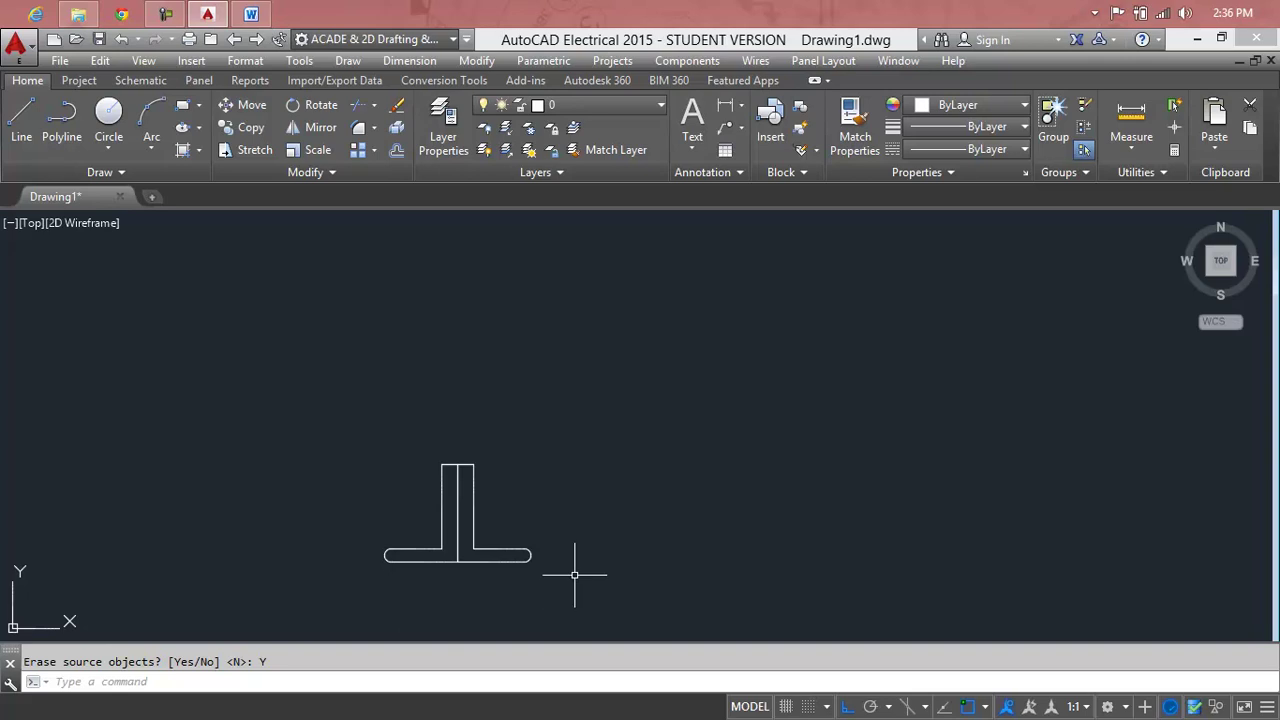
key("Escape")
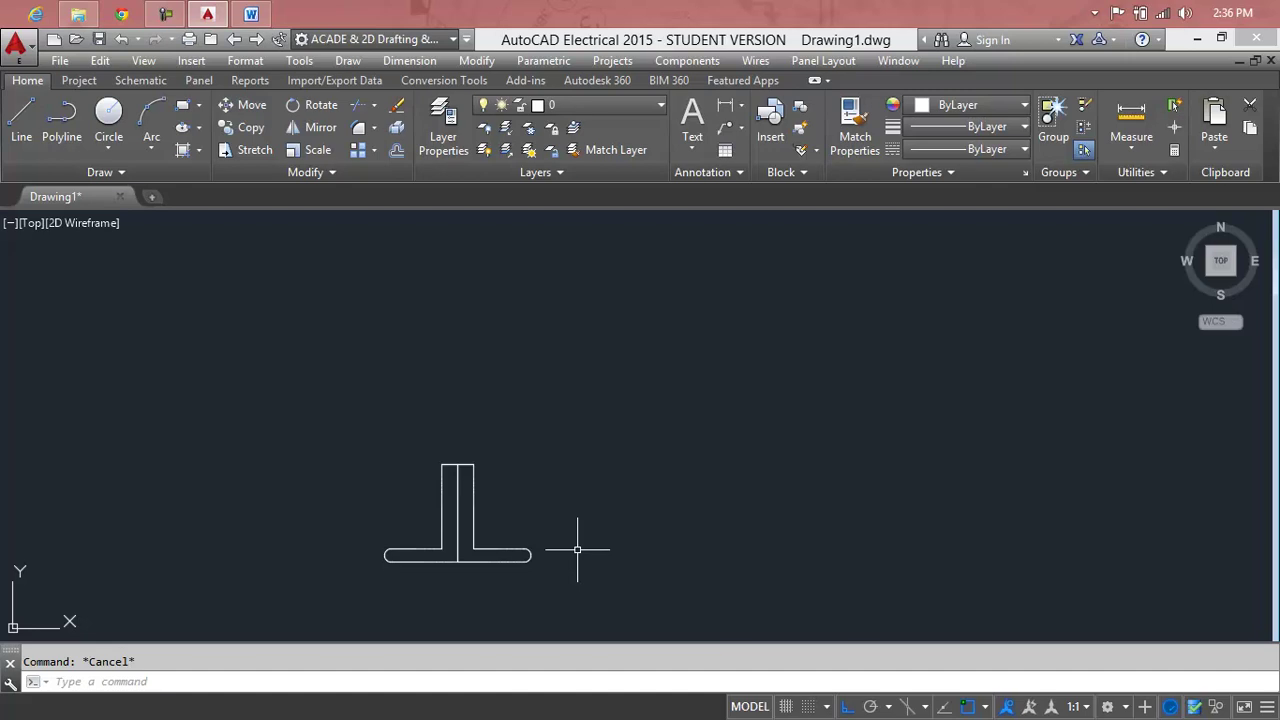
Start a line on the right flange's top edge, then cancel the stray selection window
left_click(577, 549)
key("Return")
scroll(488, 540, "up", 2)
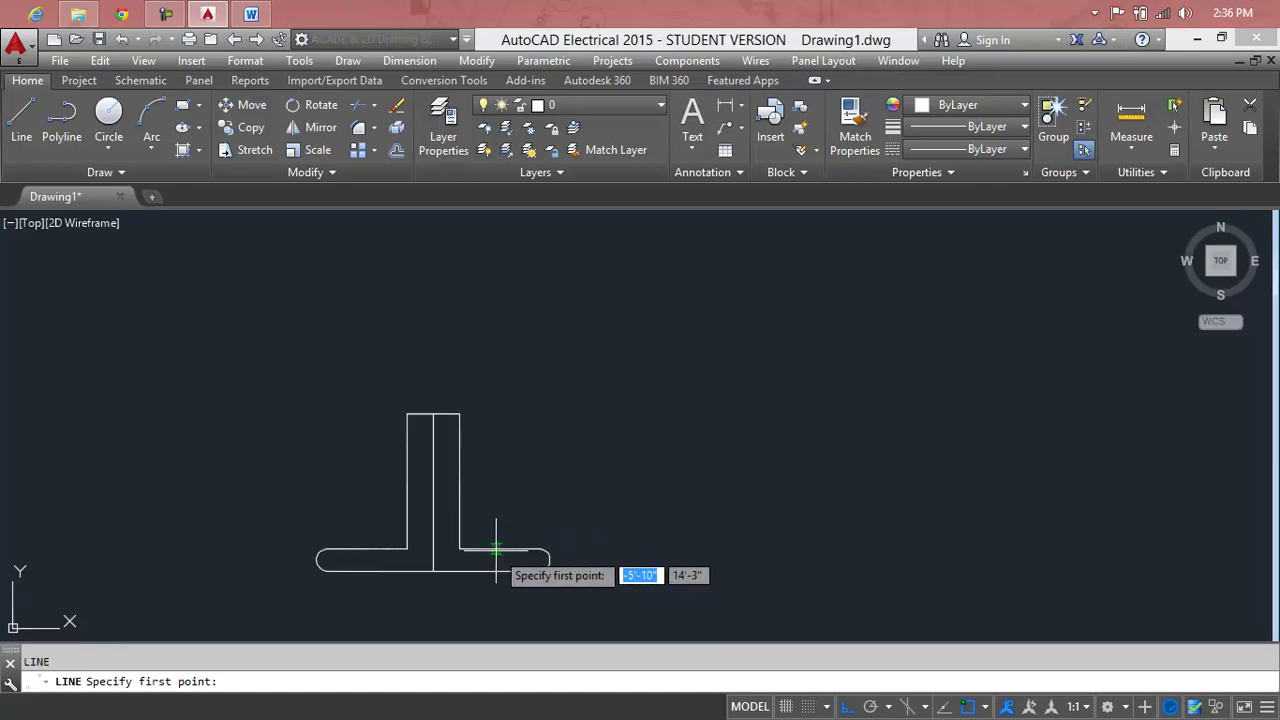
left_click(495, 571)
right_click(495, 571)
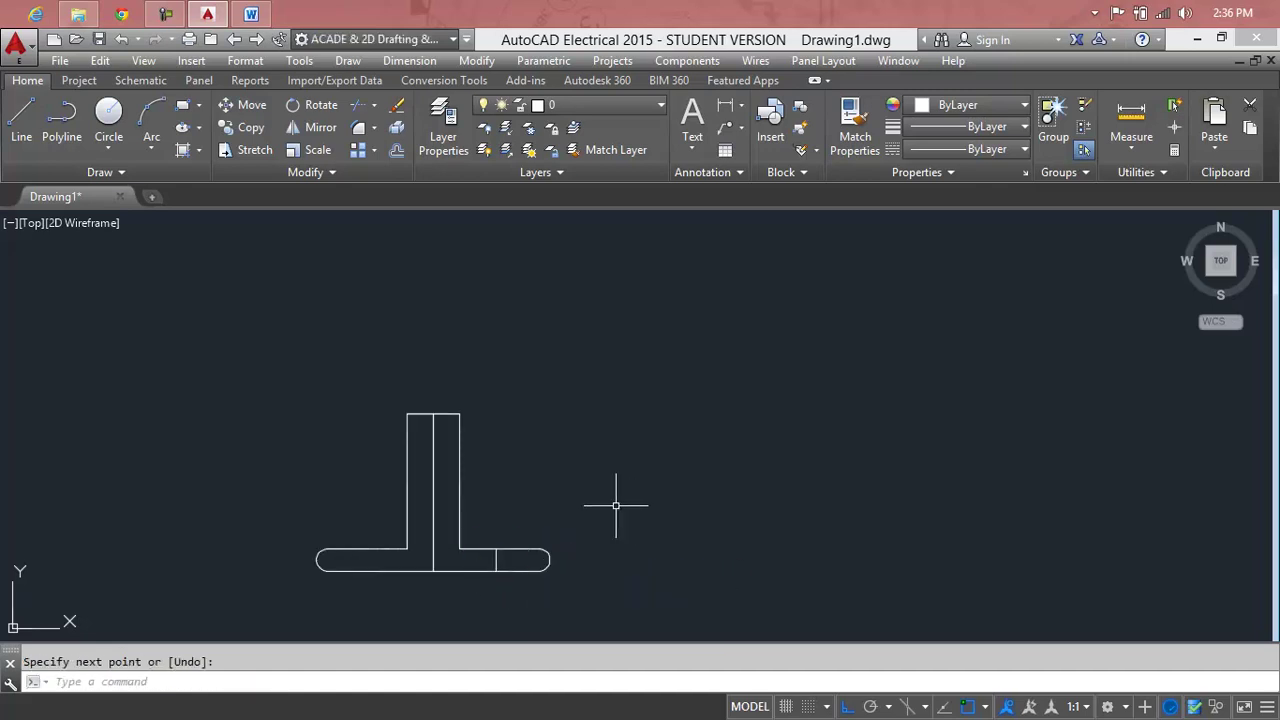
left_click(616, 505)
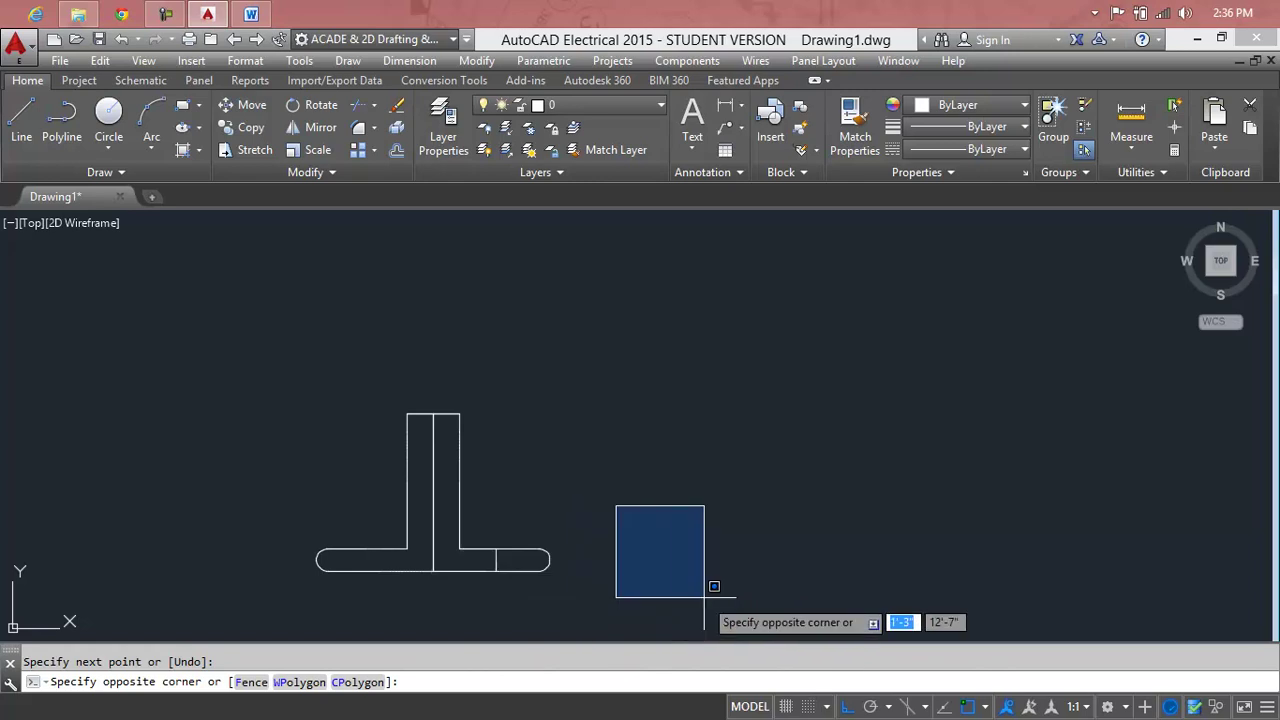
key("Return")
key("Escape")
Trim the right flange's edges using a crossing window
type("tr")
key("Return")
key("Return")
left_click(708, 537)
left_click(531, 592)
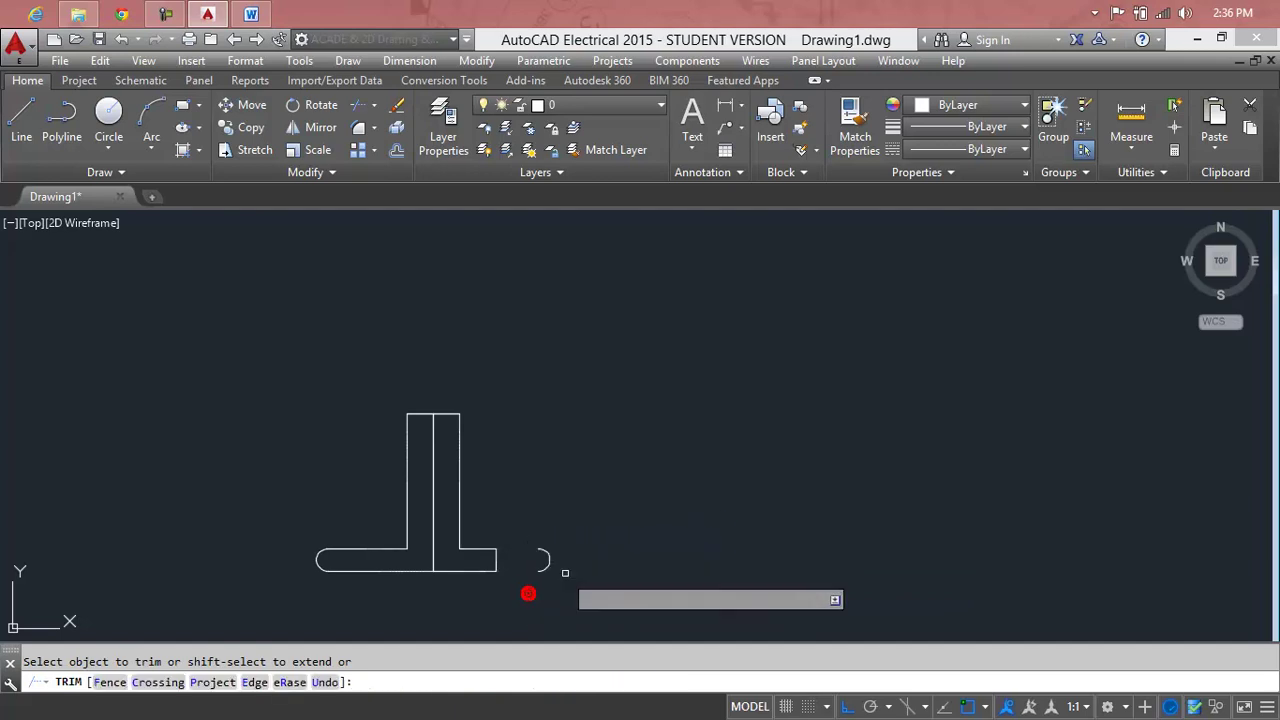
key("Escape")
Select the detached arc at the flange's right end and delete it
left_click(592, 520)
left_click(539, 597)
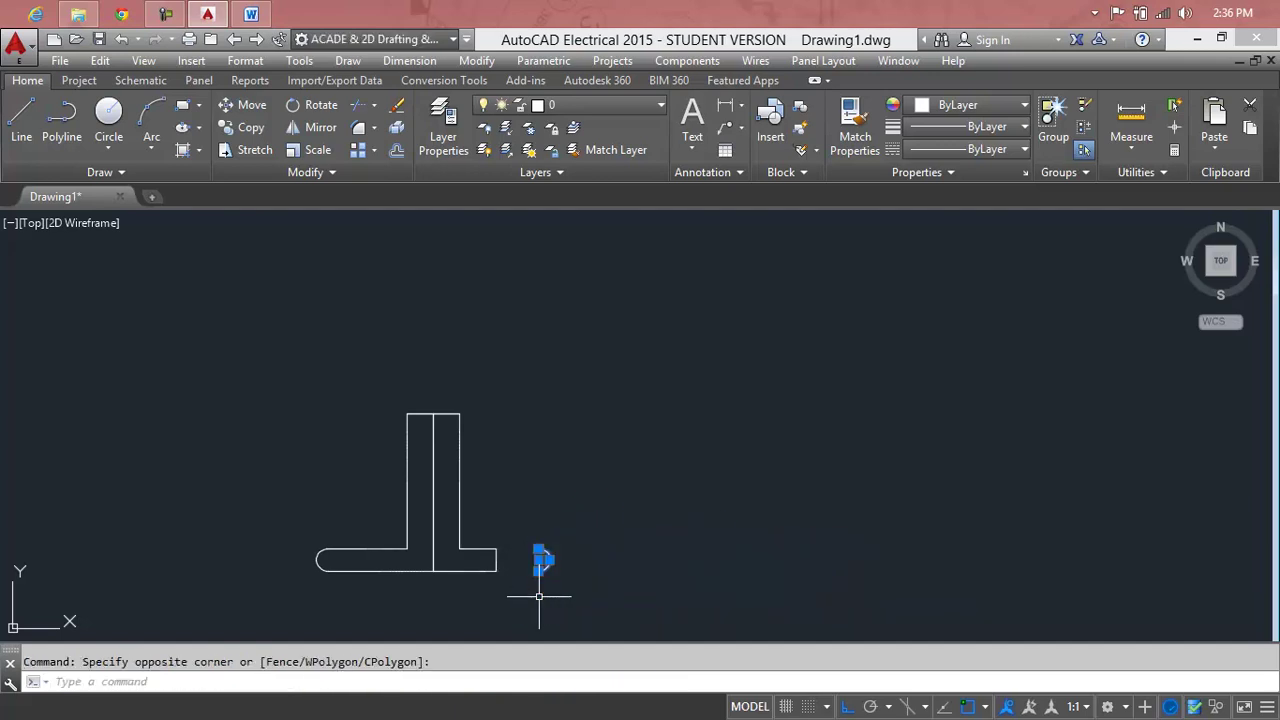
key("Delete")
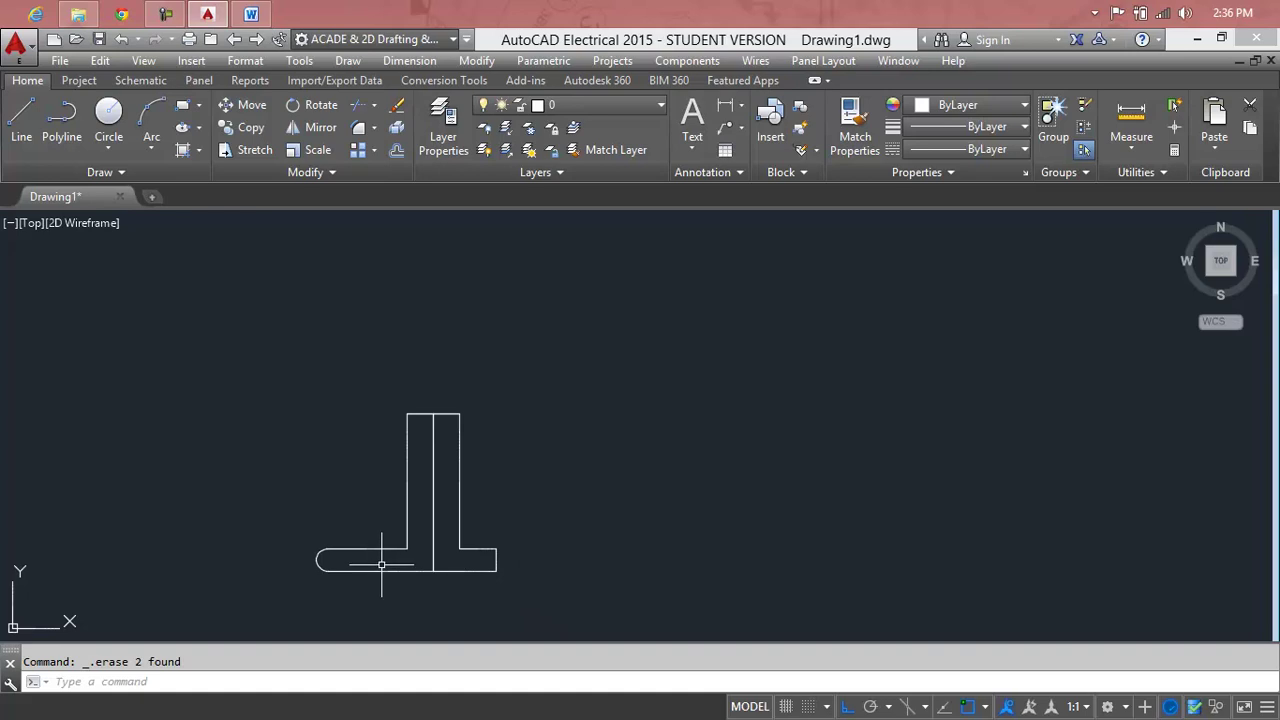
Mirror the whole section about a vertical line at the flange's right corner, erasing the original
type("mi")
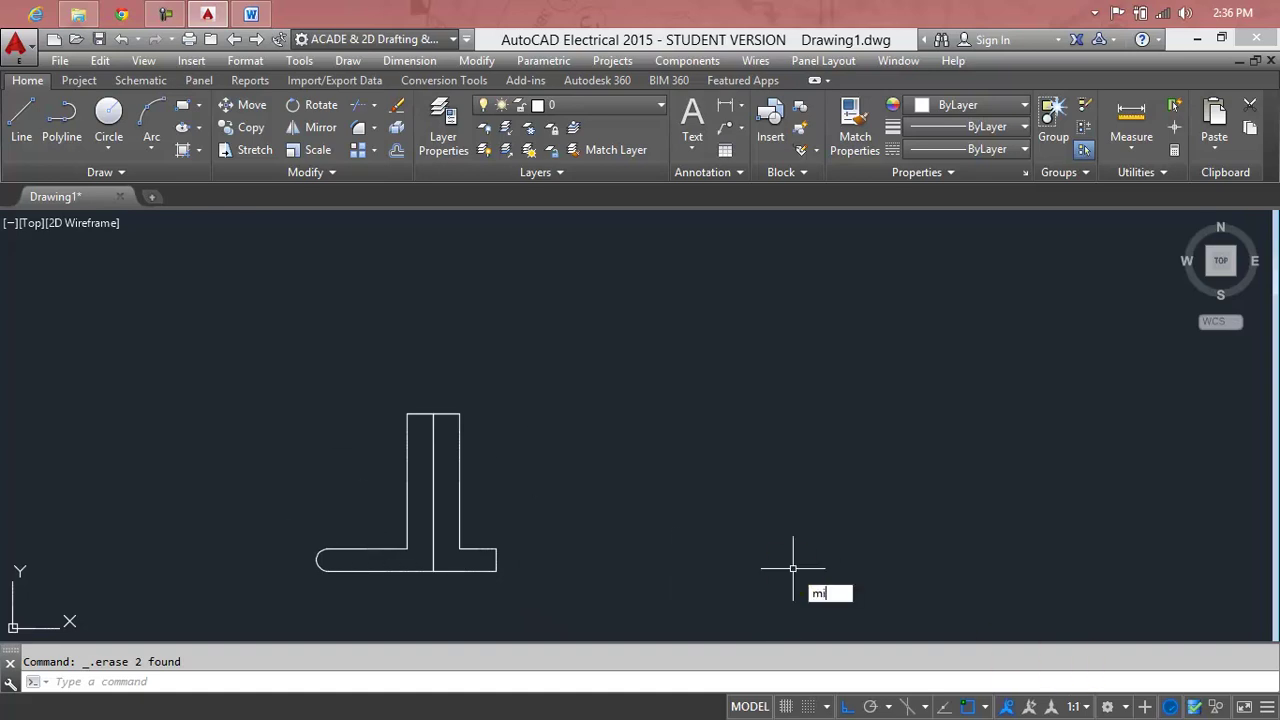
key("Return")
left_click(661, 357)
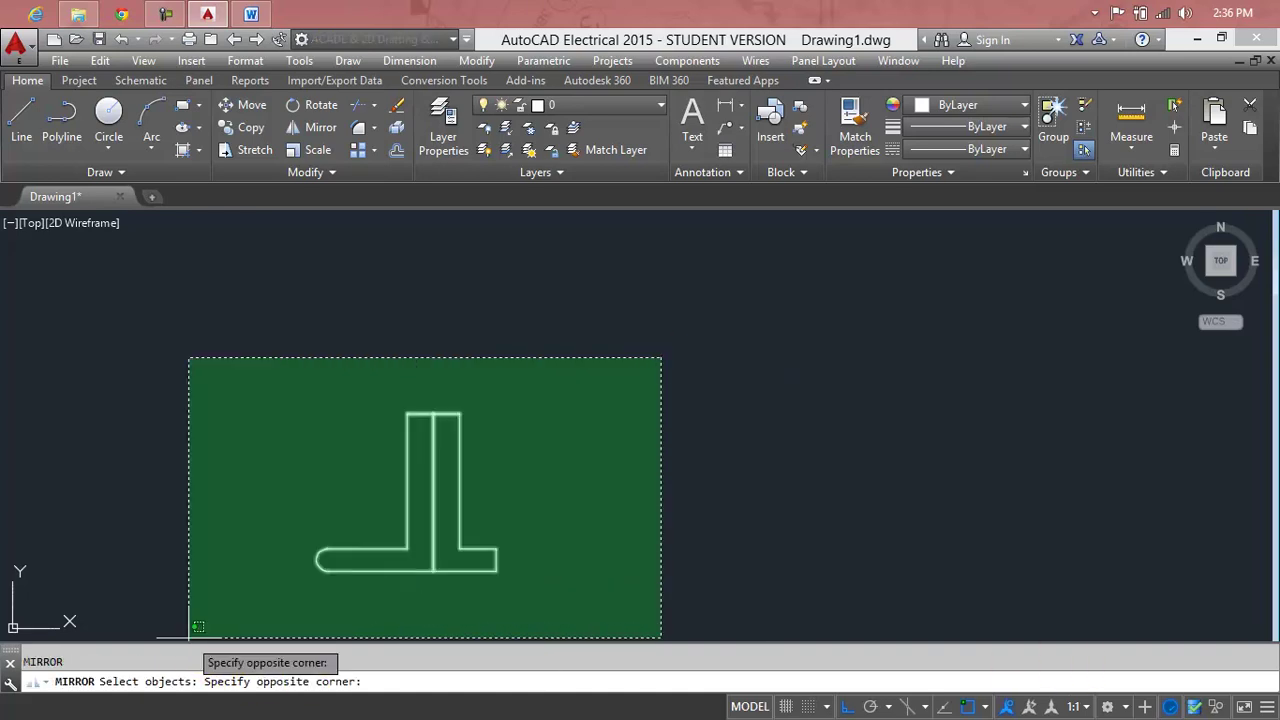
left_click(245, 575)
key("Return")
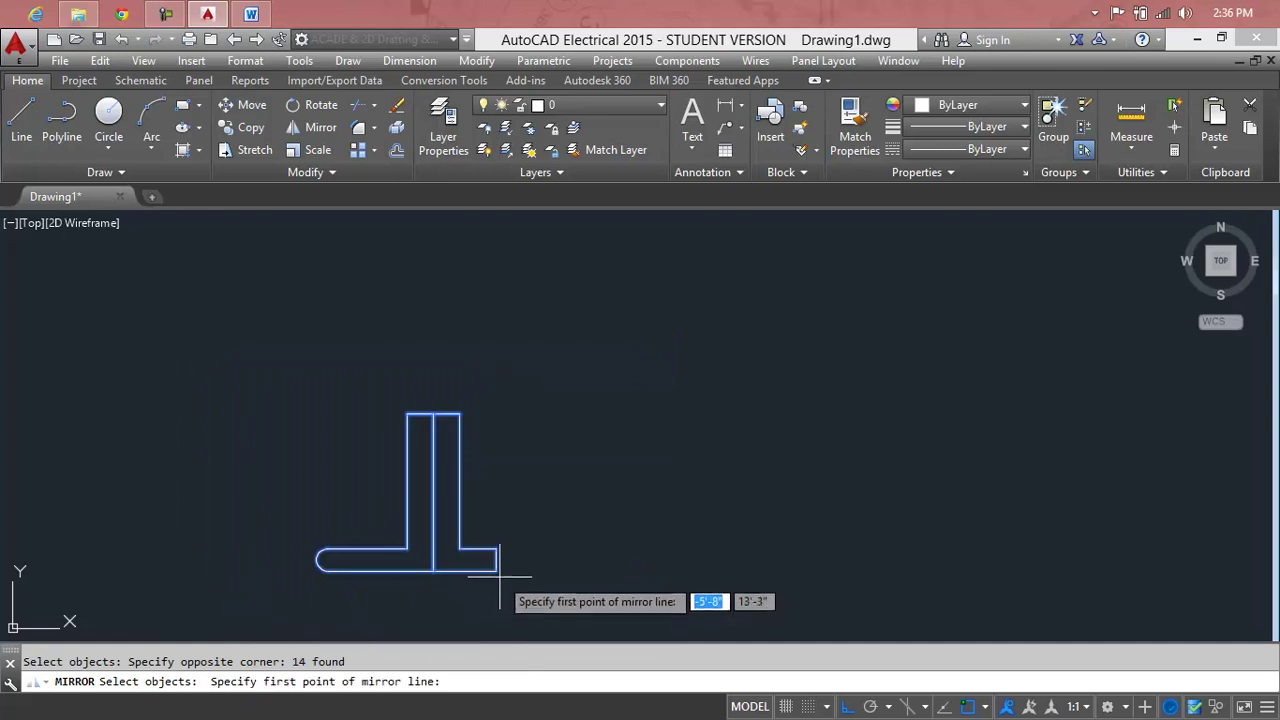
left_click(497, 571)
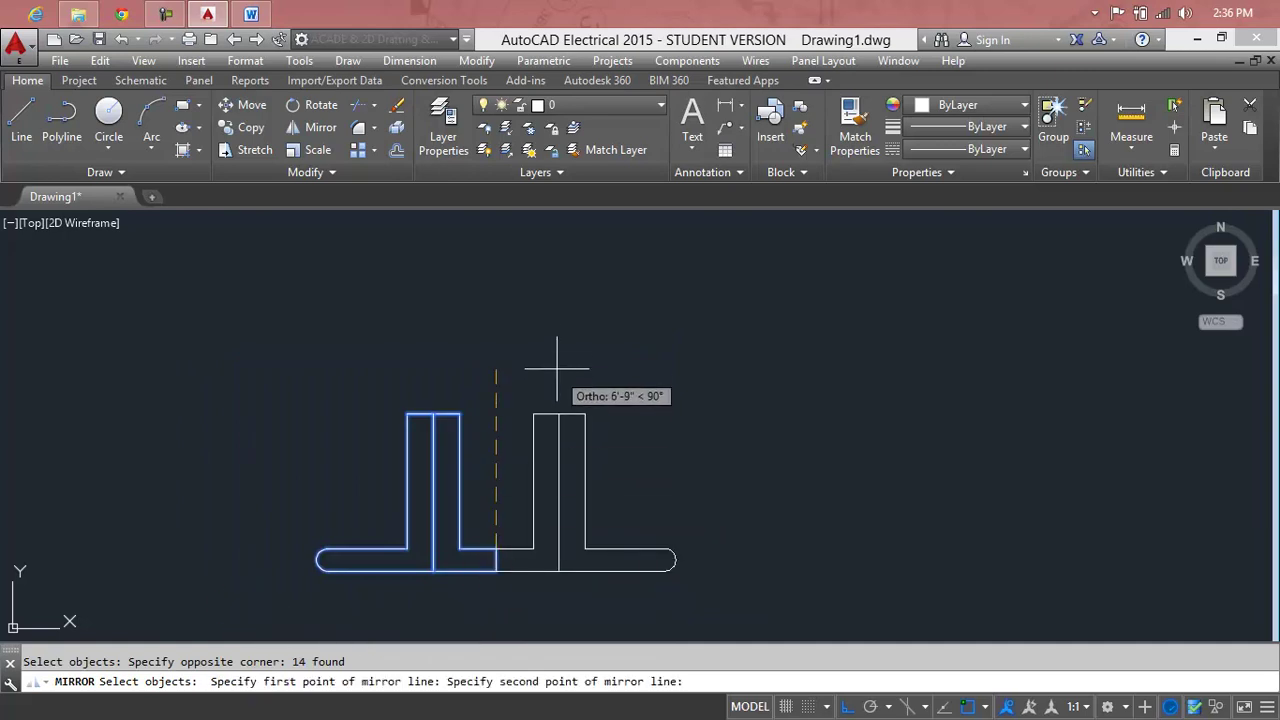
left_click(540, 337)
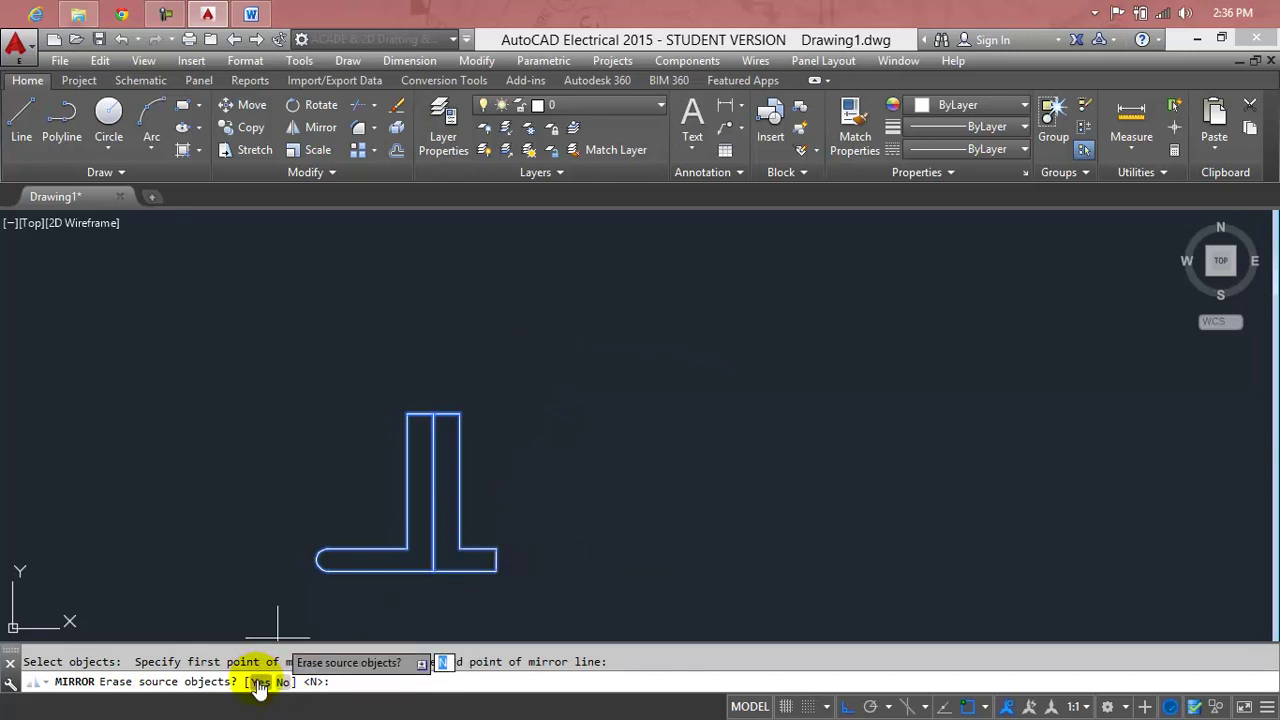
left_click(258, 685)
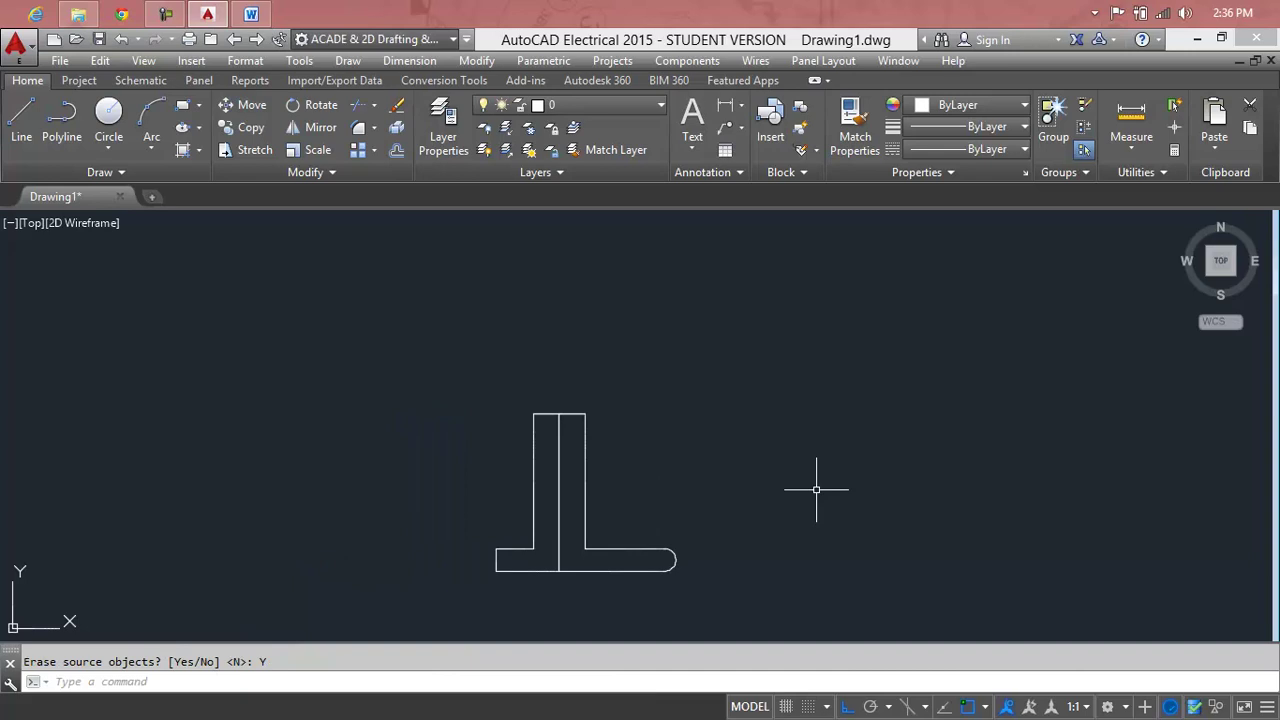
left_click(838, 355)
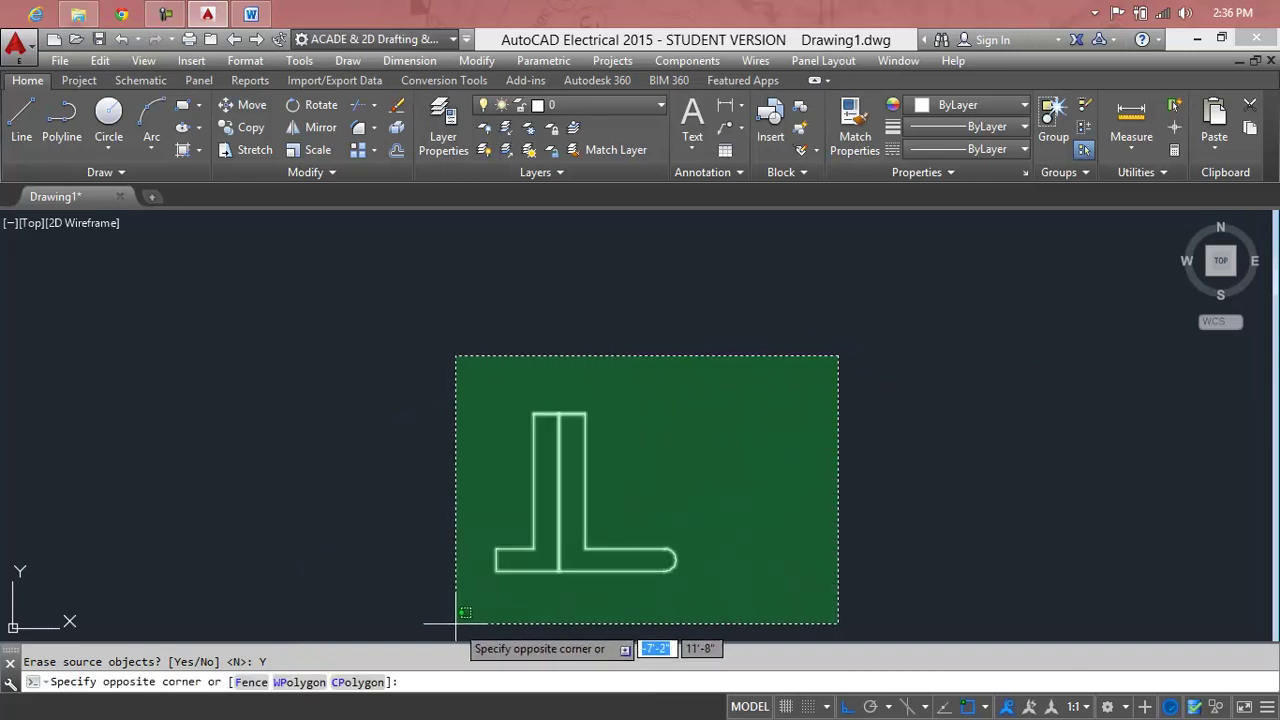
key("Escape")
Mirror the flipped section again about a vertical line at its left corner, keeping the original
type("m")
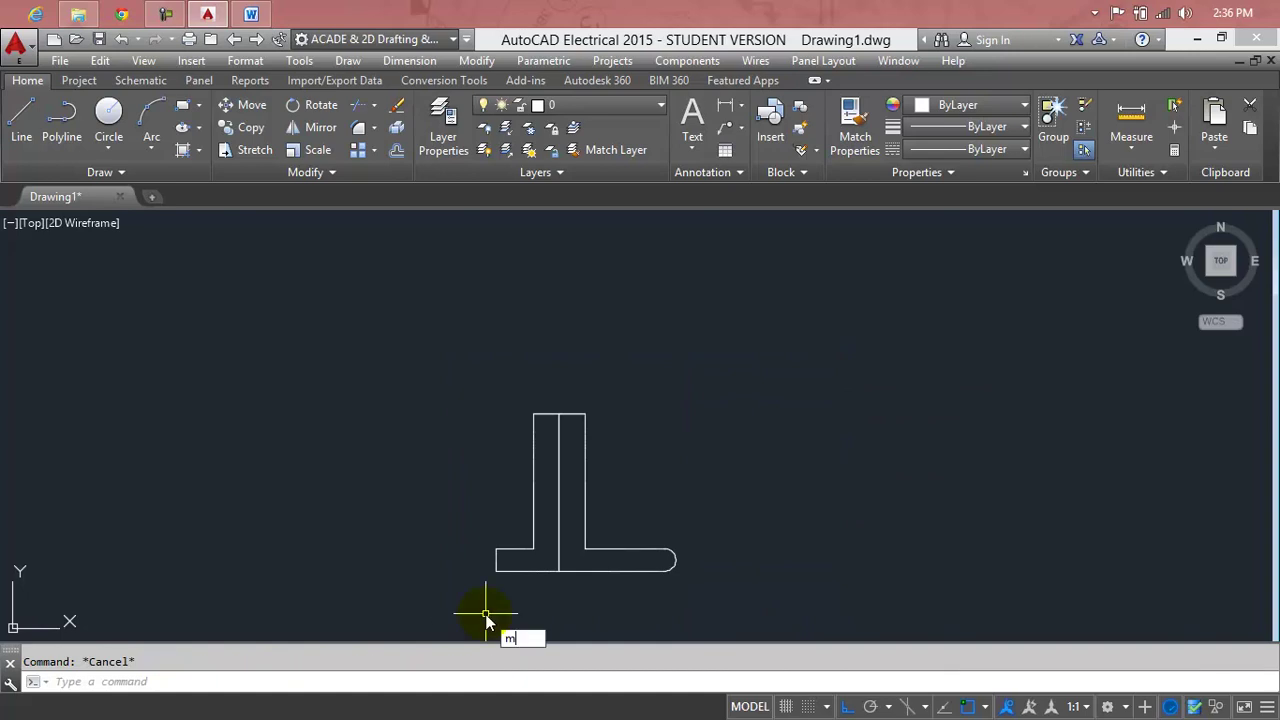
key("Return")
left_click(899, 327)
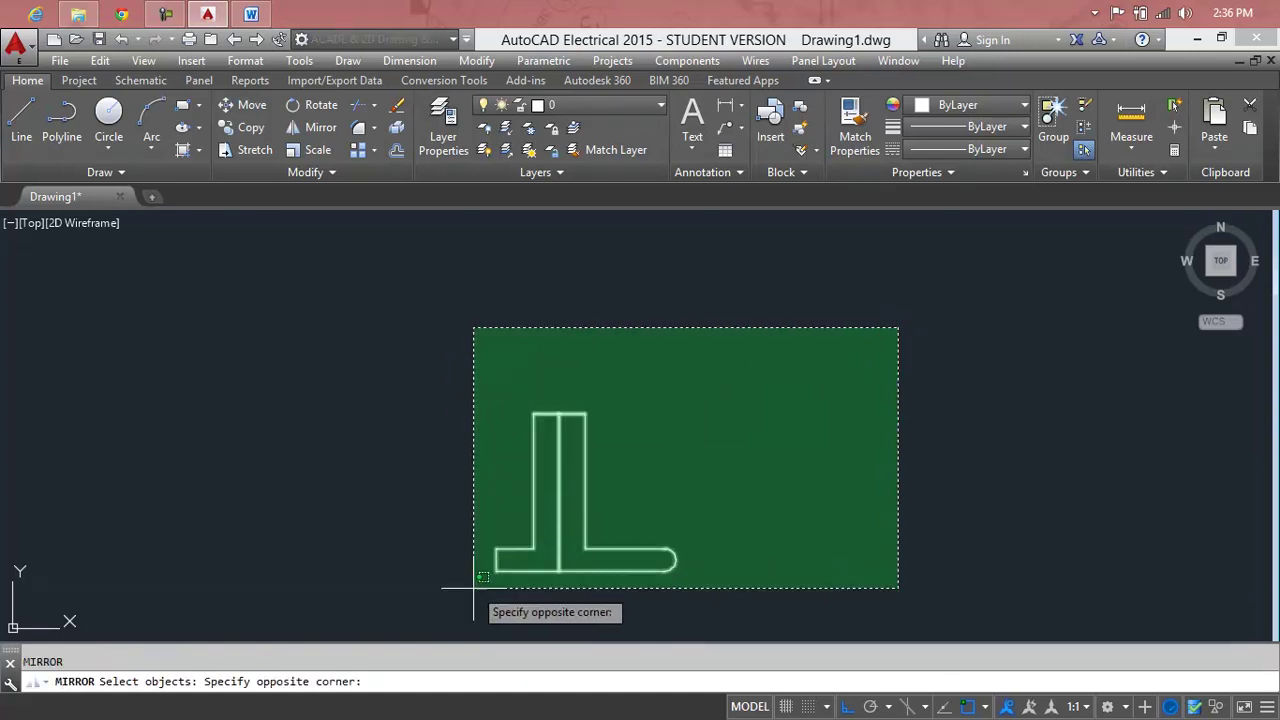
left_click(476, 587)
key("Return")
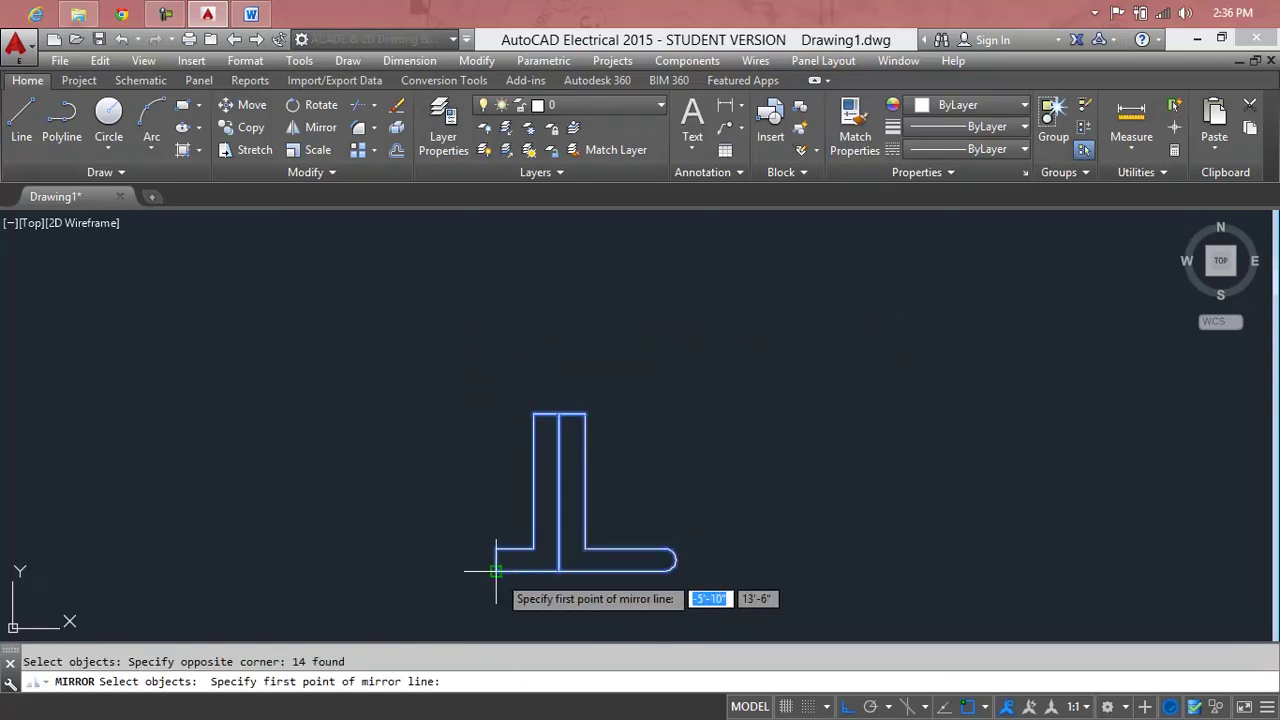
left_click(497, 572)
left_click(533, 358)
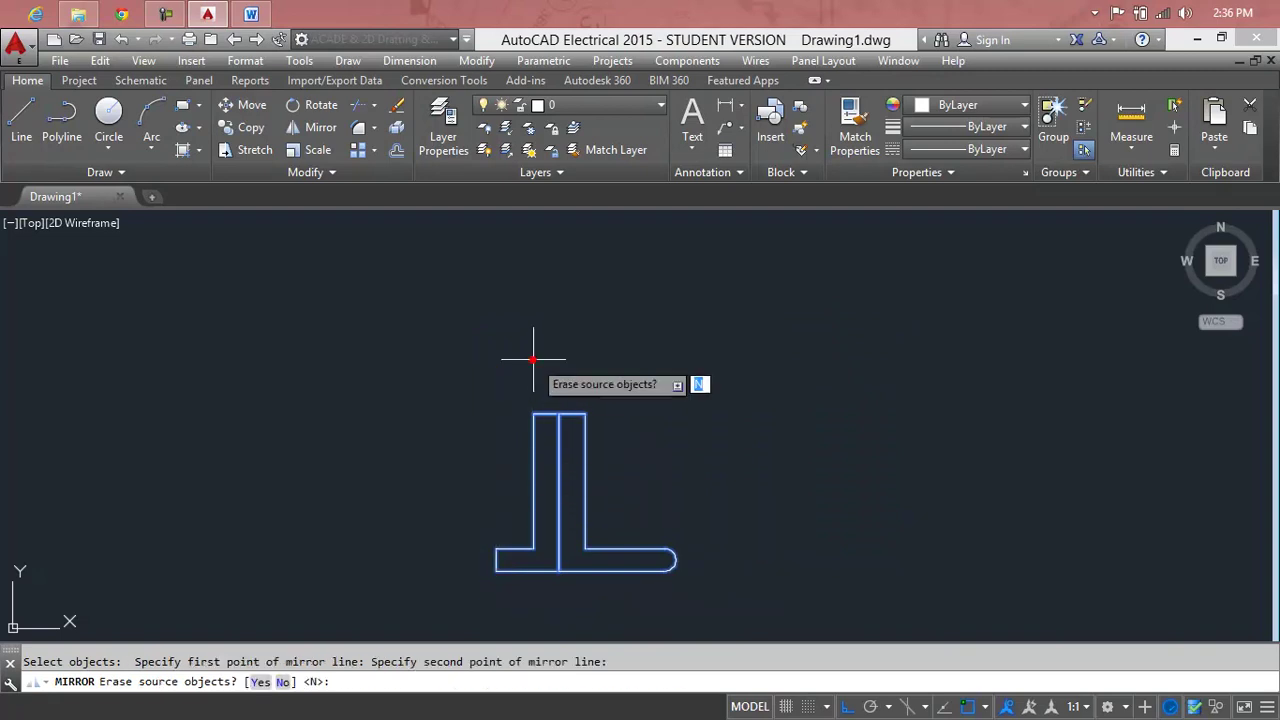
left_click(282, 682)
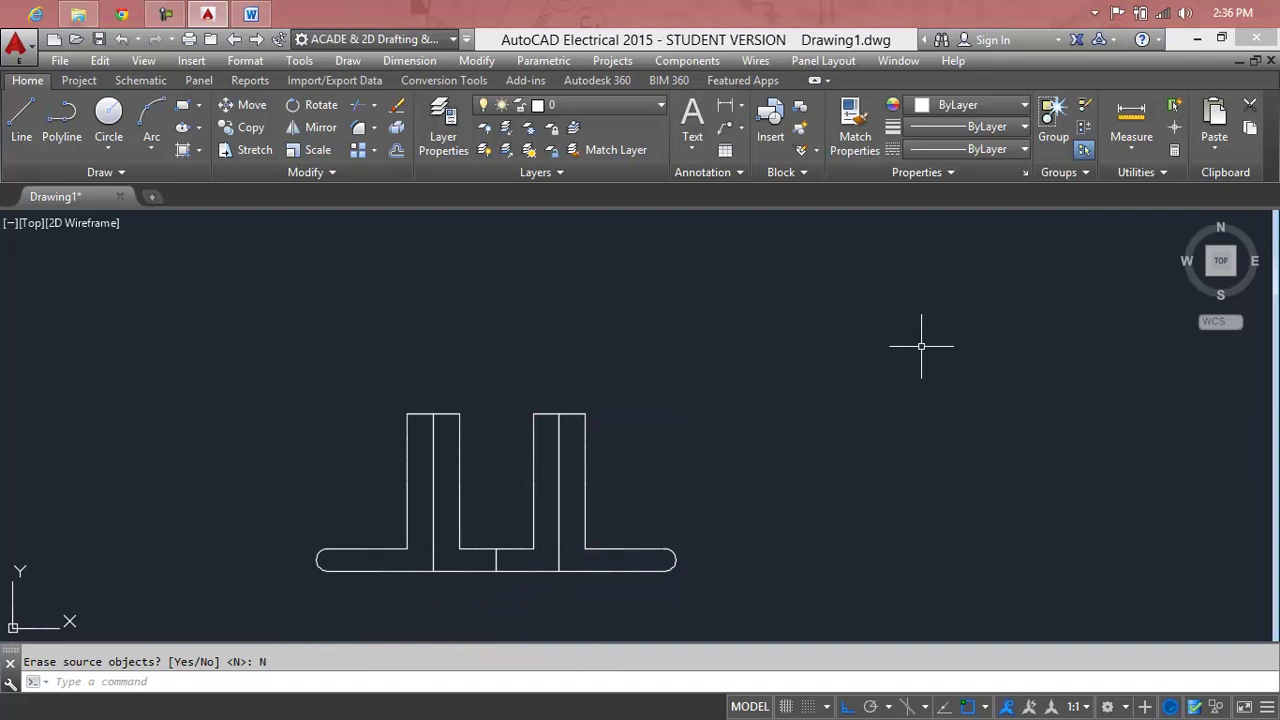
Mirror all 28 objects upward about a horizontal line at the stem tops, keeping the original
type("mi")
key("Return")
left_click(931, 285)
left_click(281, 601)
key("Return")
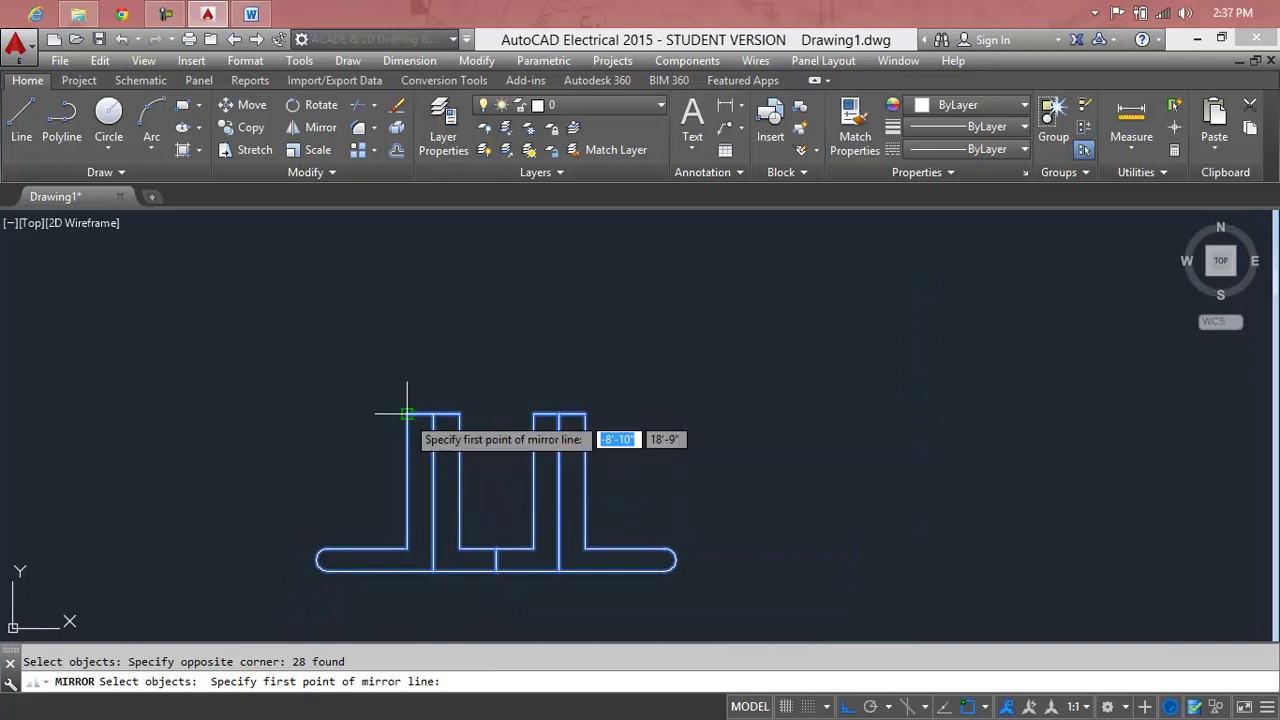
left_click(410, 414)
left_click(938, 414)
key("Return")
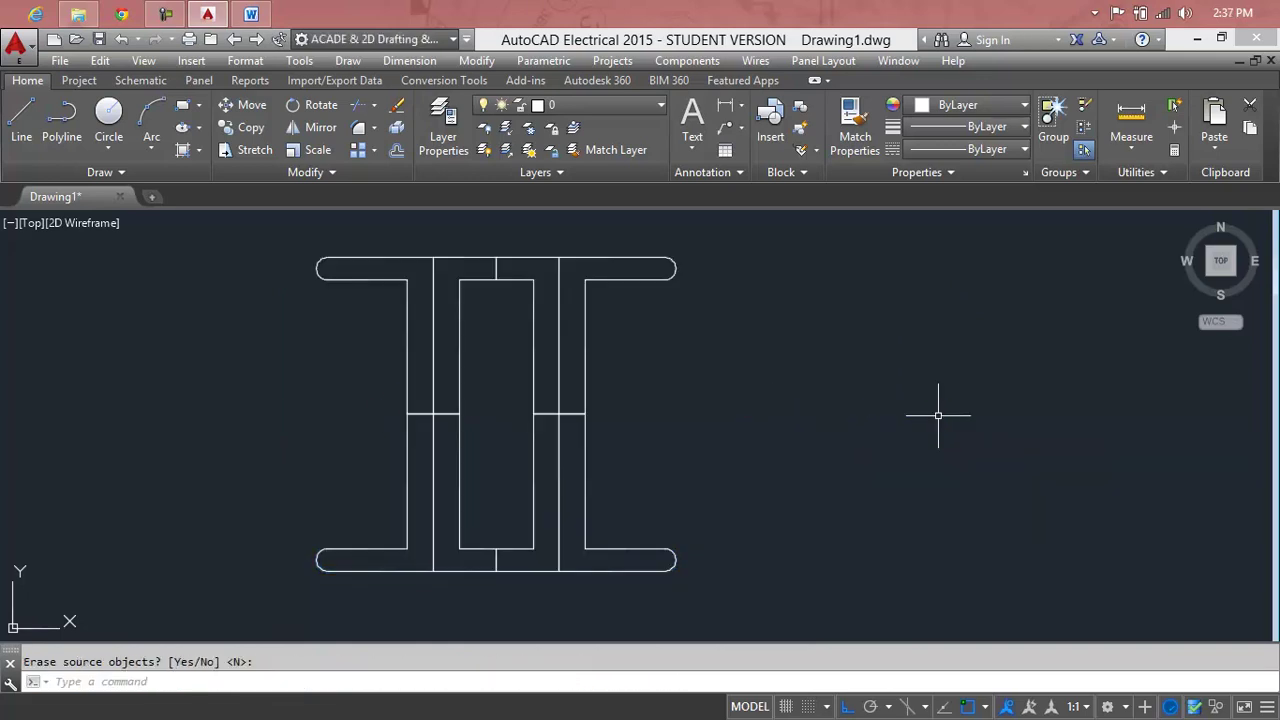
scroll(938, 414, "down", 1)
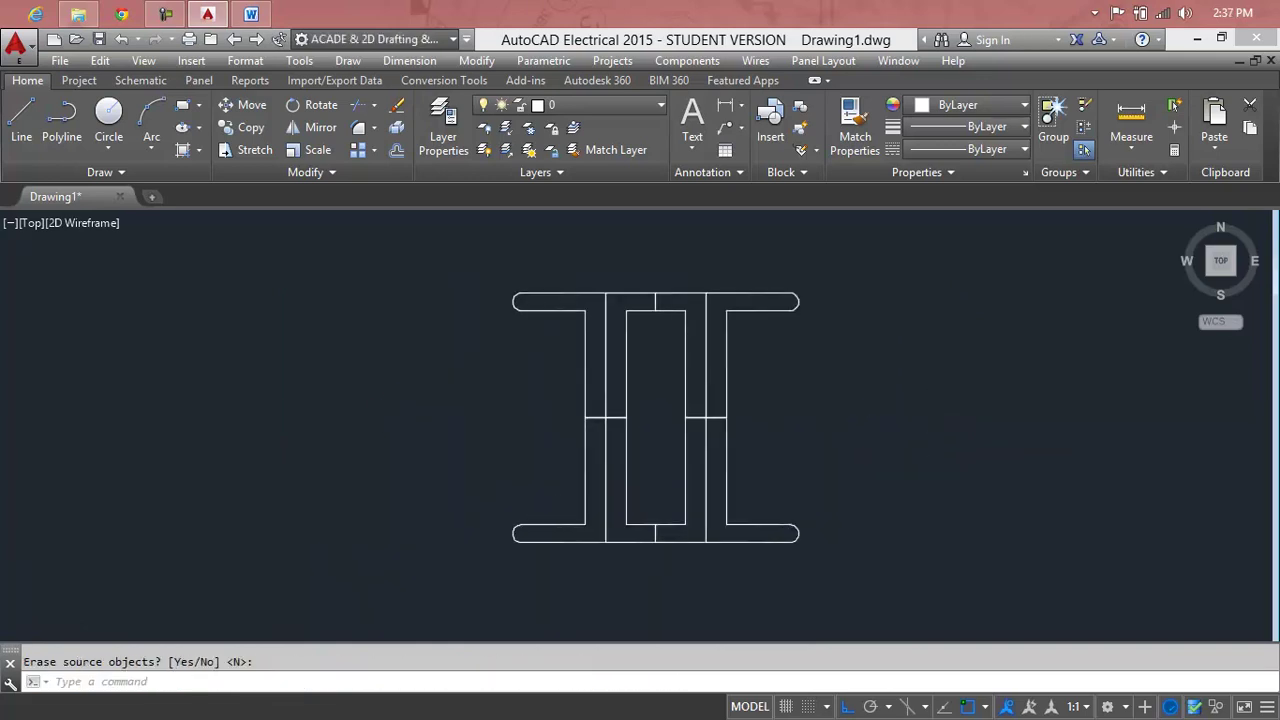
middle_click(720, 479)
middle_click(720, 479)
scroll(720, 479, "down", 4)
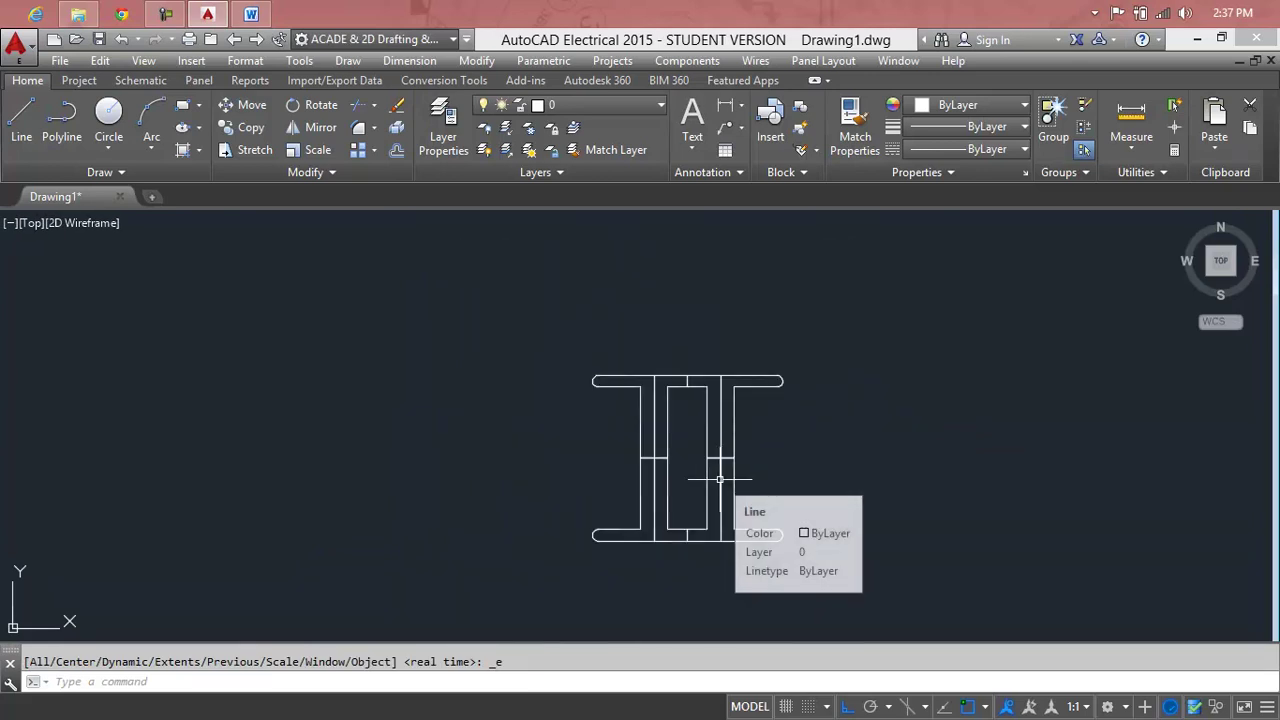
Crossing-select all 56 objects of the double-I section and delete them
left_click(832, 335)
left_click(492, 580)
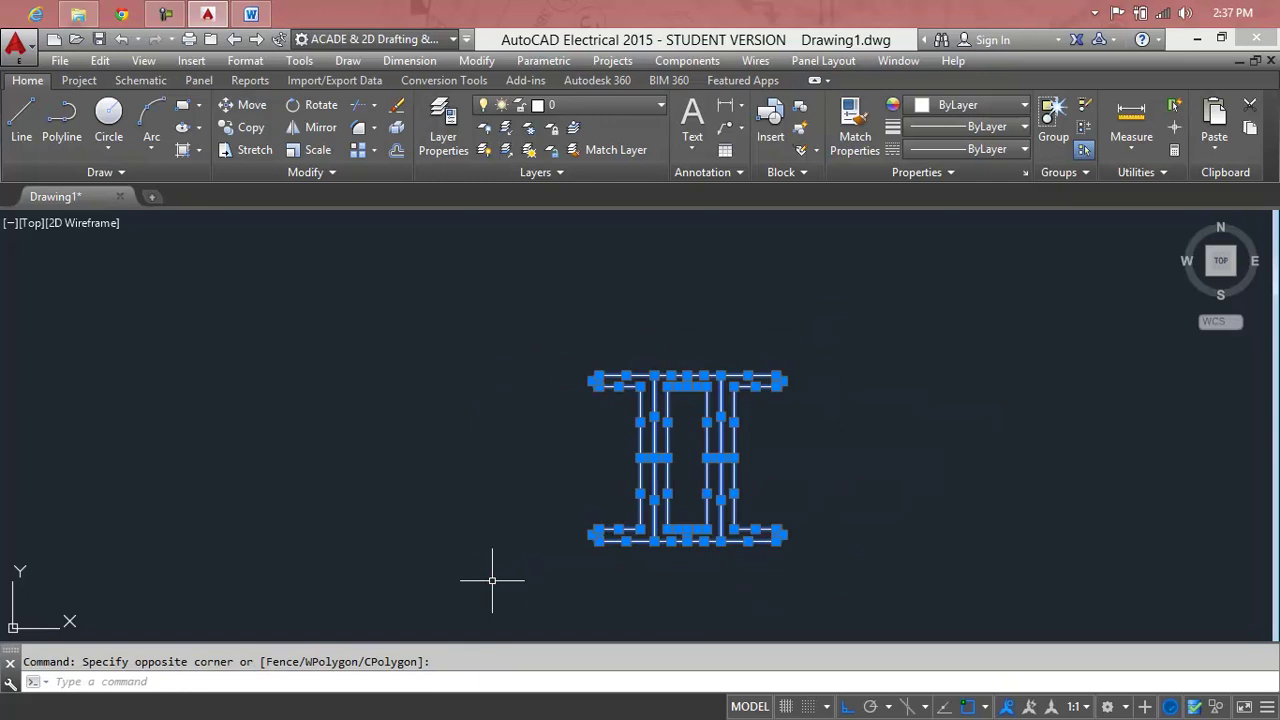
key("Delete")
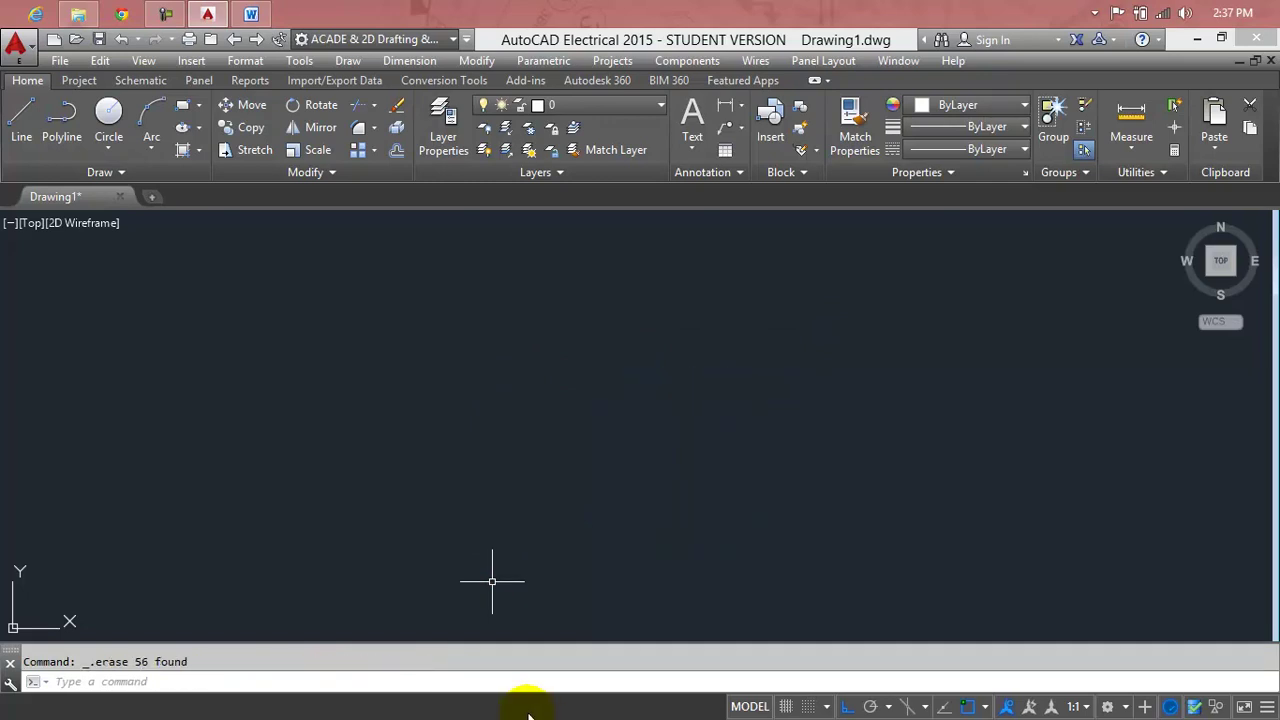